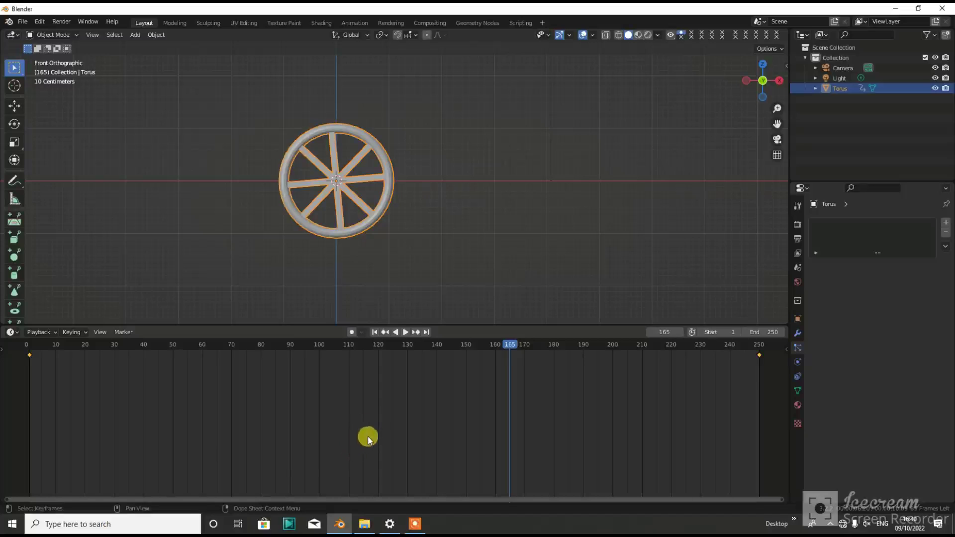
Step: Delete the wheel's old keyframes and place a duplicate wheel, Torus.001, to its right along X
key("x")
left_click(368, 435)
key("shift+d")
key("x")
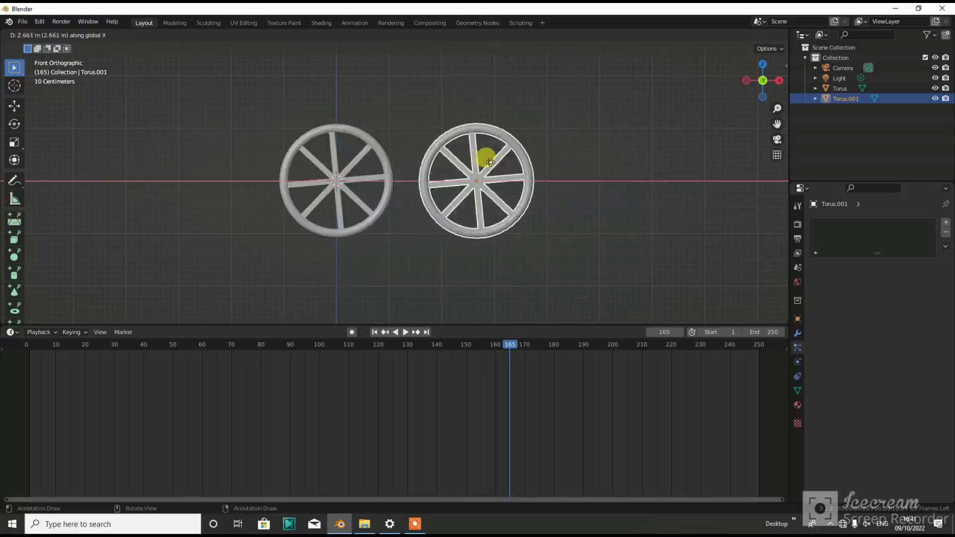
left_click(576, 166)
scroll(496, 166, "down", 1)
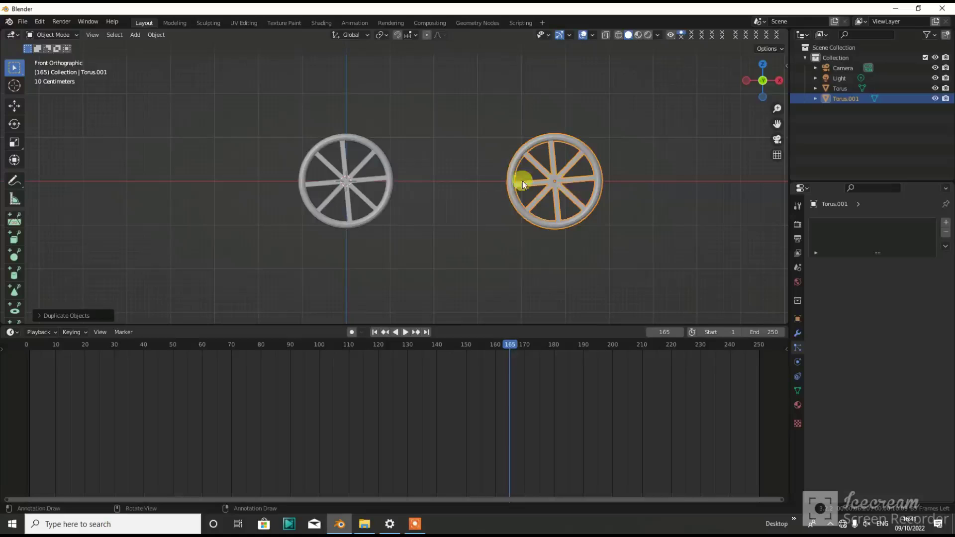
left_click(368, 177)
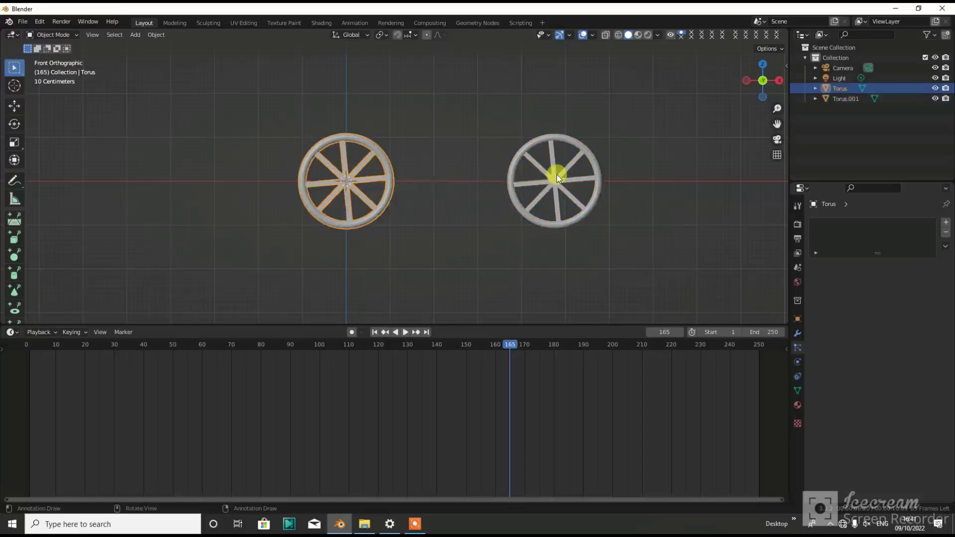
Step: Duplicate both wheels back along Y as a second pair, Torus.002 and Torus.003
middle_click_drag(556, 176, 409, 249)
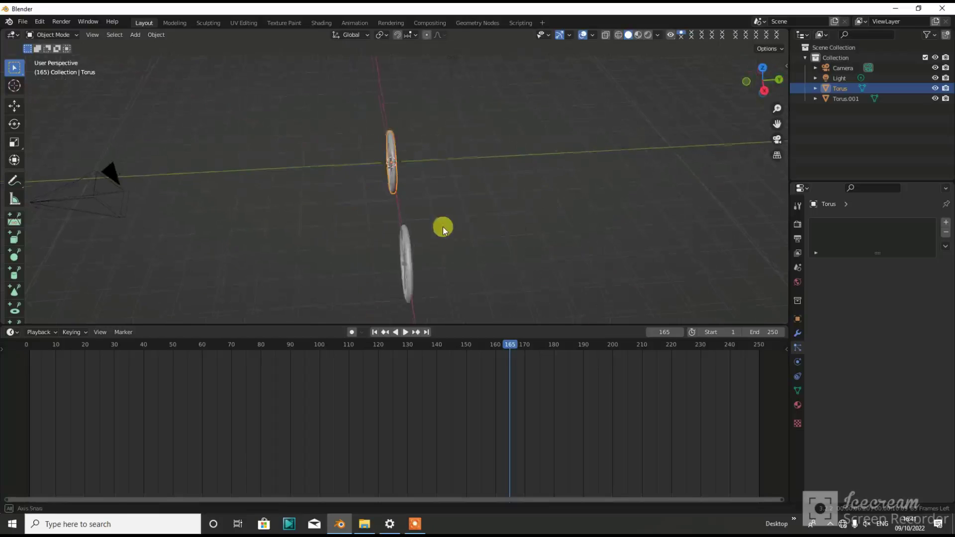
left_click(409, 249, "shift")
key("shift+d")
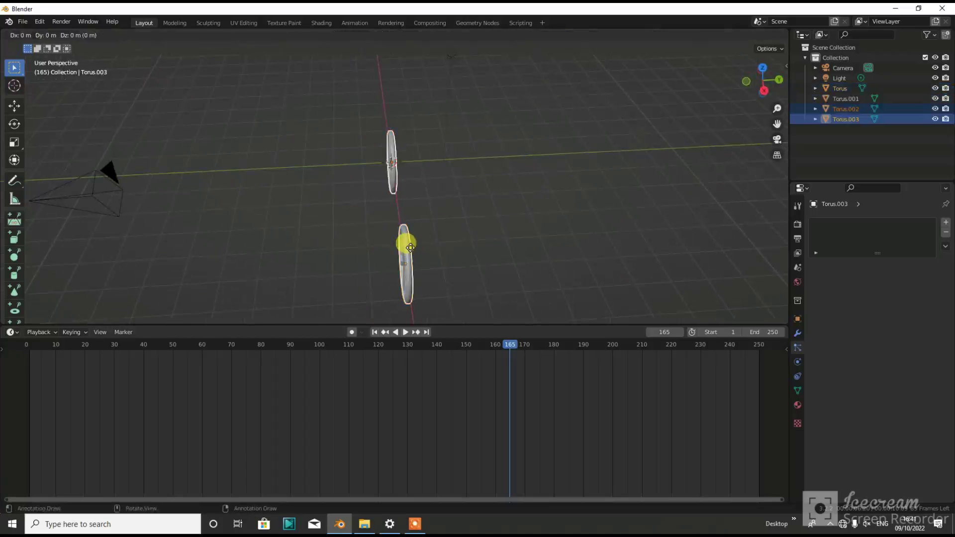
key("y")
left_click(544, 241)
Step: Select the front-left wheel and switch to the numpad-1 front view
mouse_move(444, 233)
middle_mouse_down()
mouse_move(510, 226)
mouse_move(448, 208)
mouse_move(518, 212)
middle_mouse_up()
left_click(510, 226)
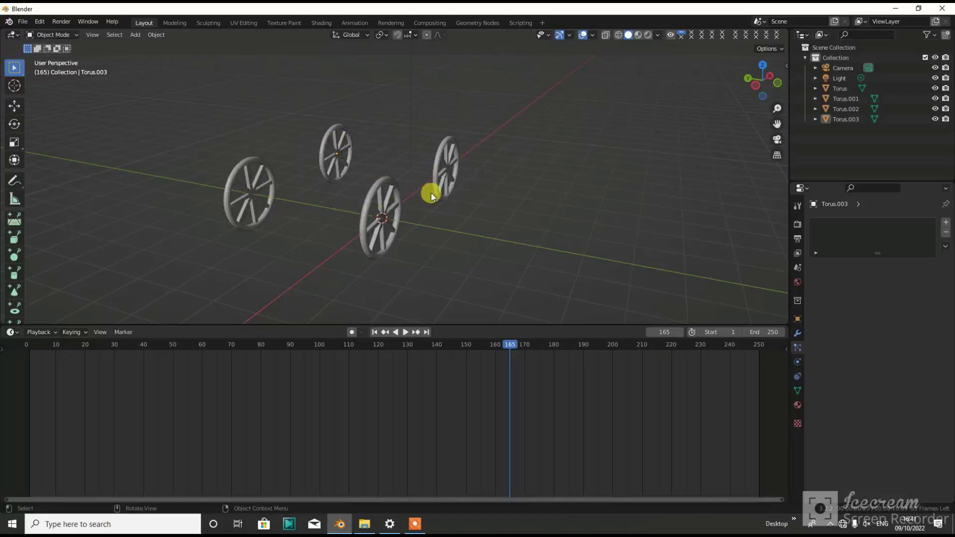
middle_click_drag(444, 195, 374, 186)
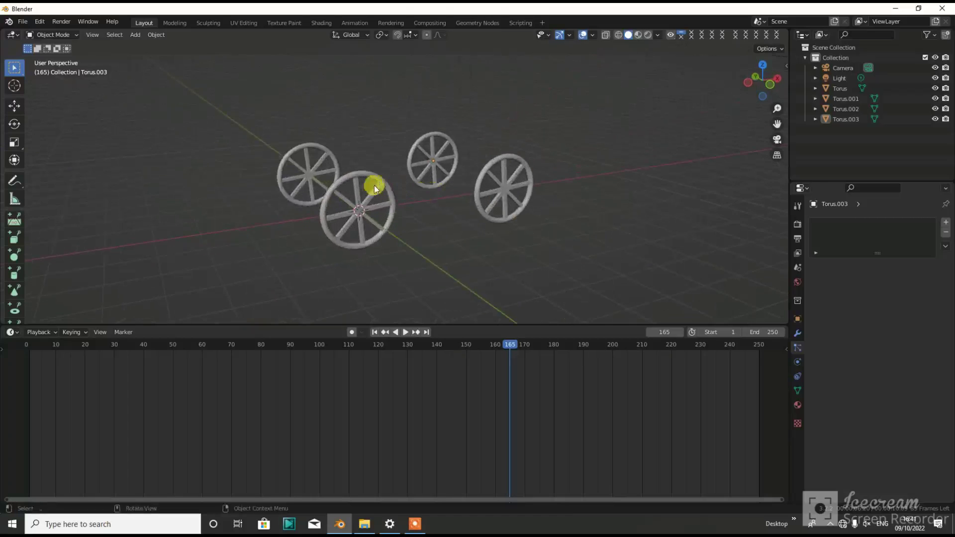
left_click(357, 185)
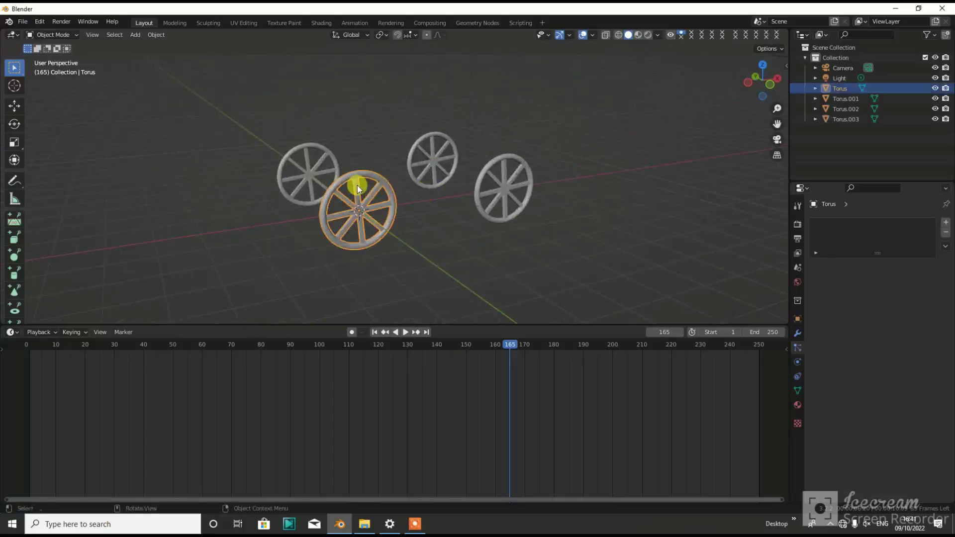
key("KP_1")
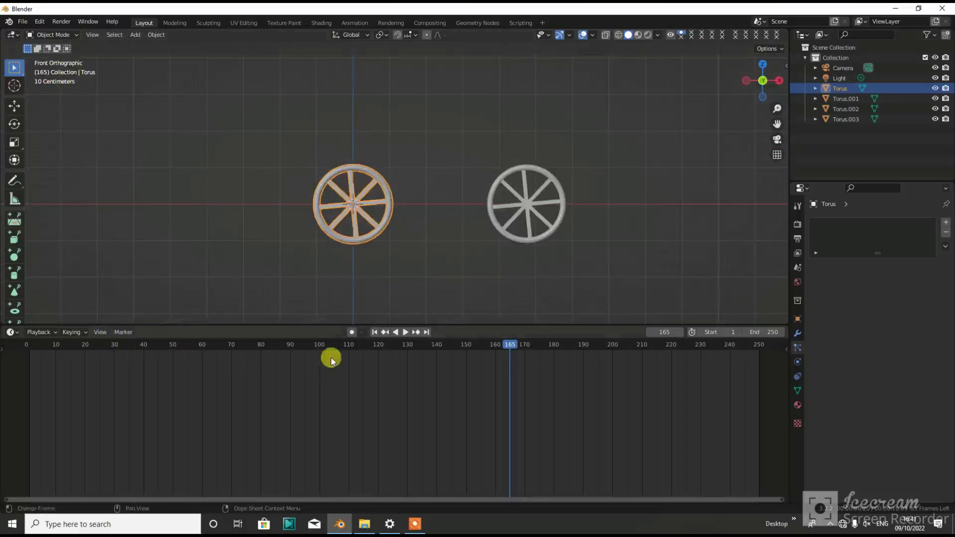
Step: Insert a rotation keyframe on the front wheel at frame 1
left_click(375, 332)
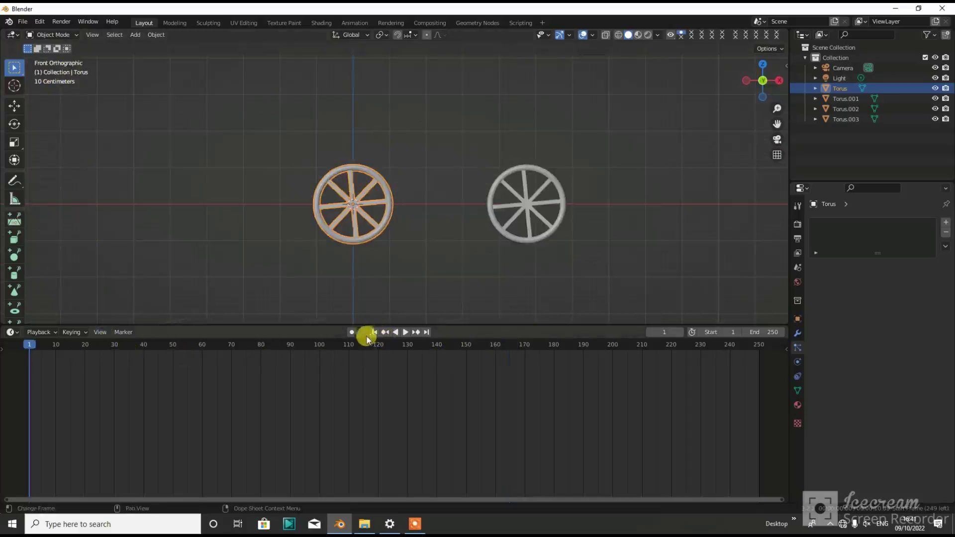
left_click_drag(36, 348, 25, 347)
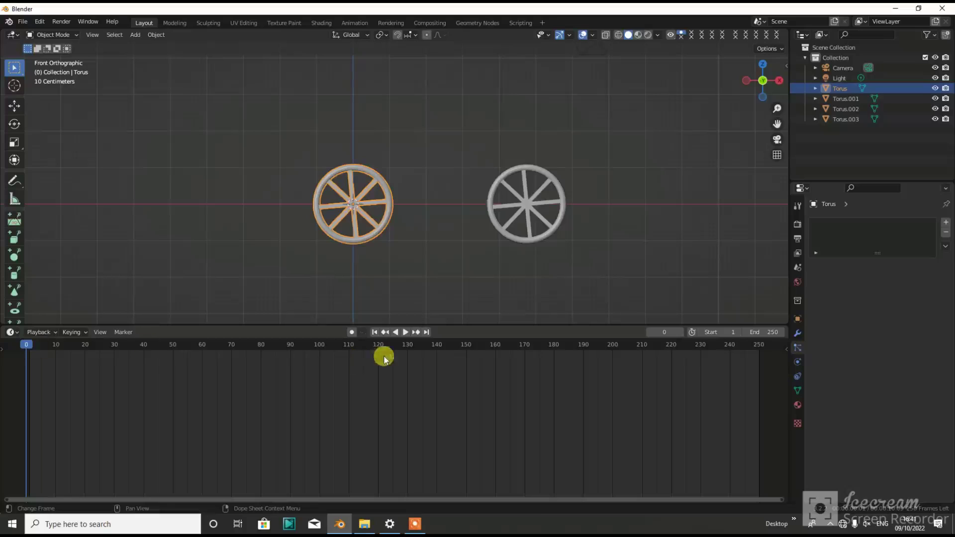
left_click(374, 332)
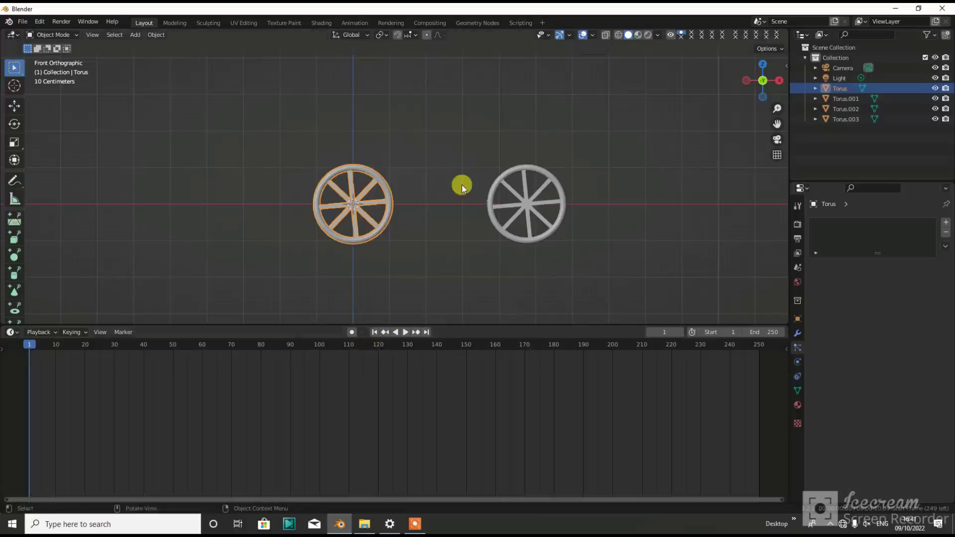
key("i")
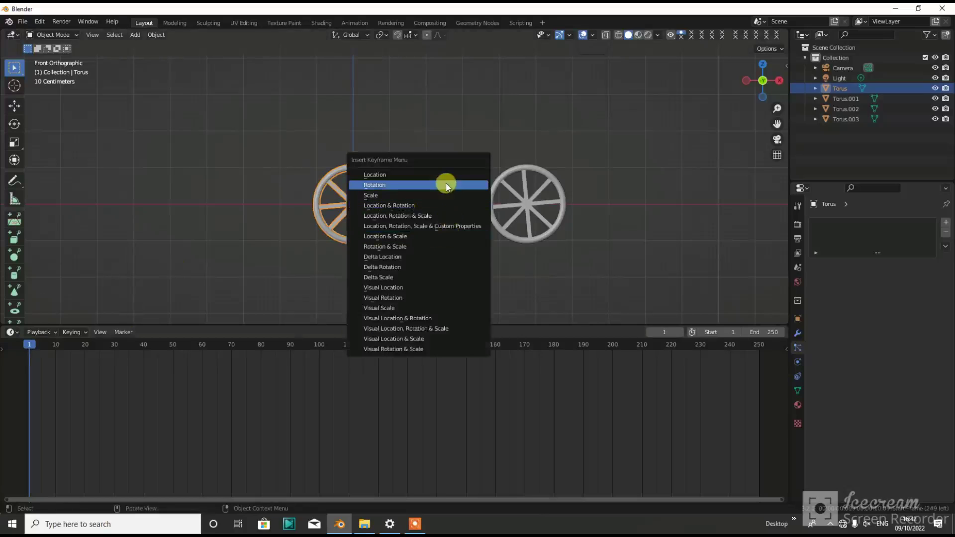
left_click(446, 185)
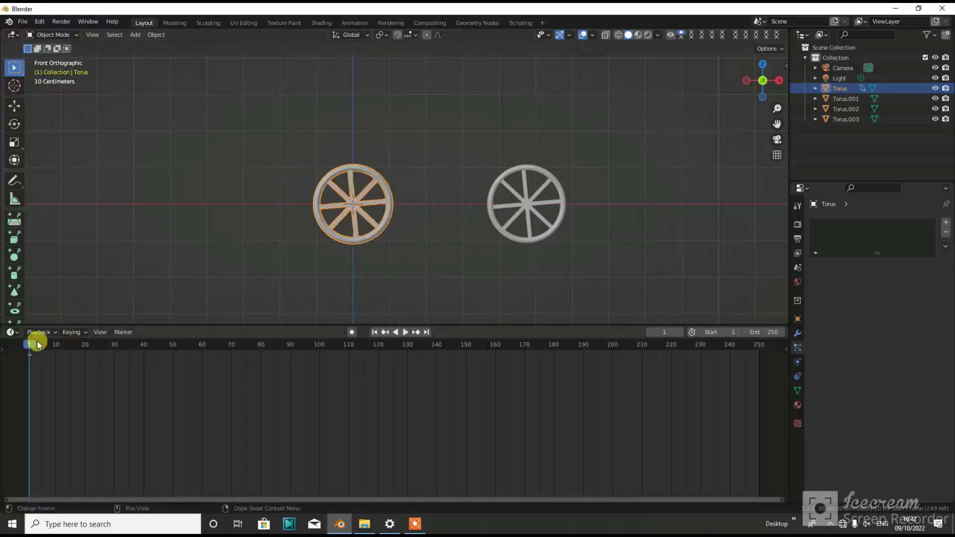
Step: At frame 250, rotate the front wheel about 1036 degrees, roughly three full turns
key("space")
left_click_drag(119, 358, 757, 348)
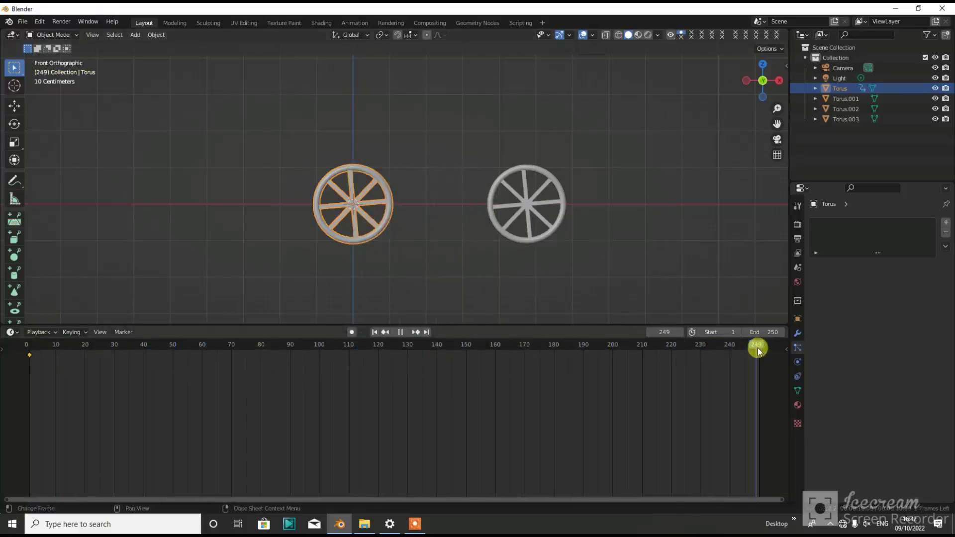
left_click_drag(757, 348, 758, 348)
key("space")
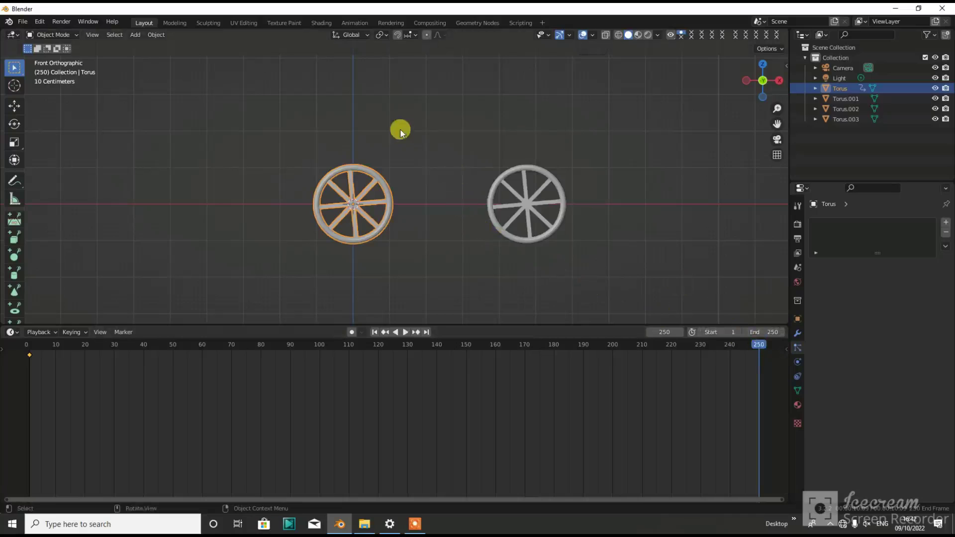
key("r")
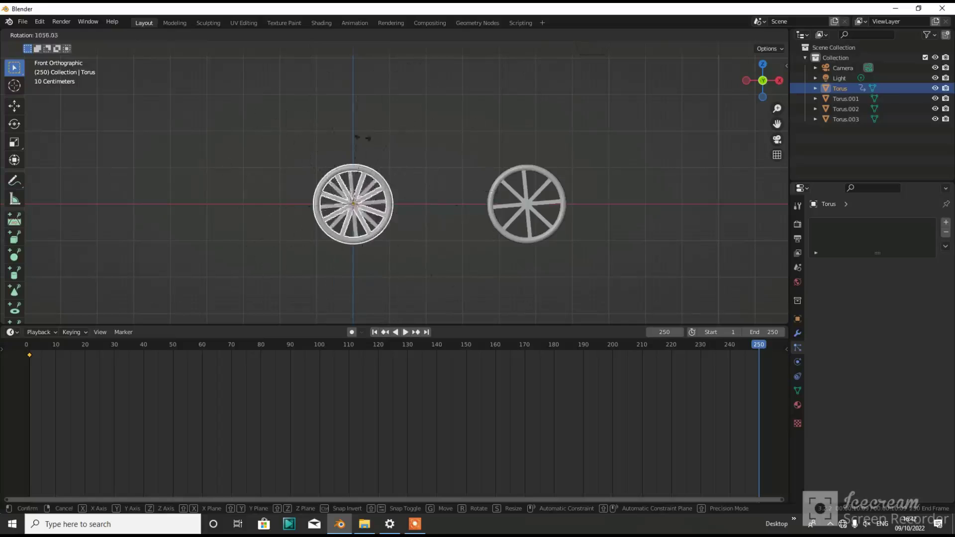
left_click(446, 176)
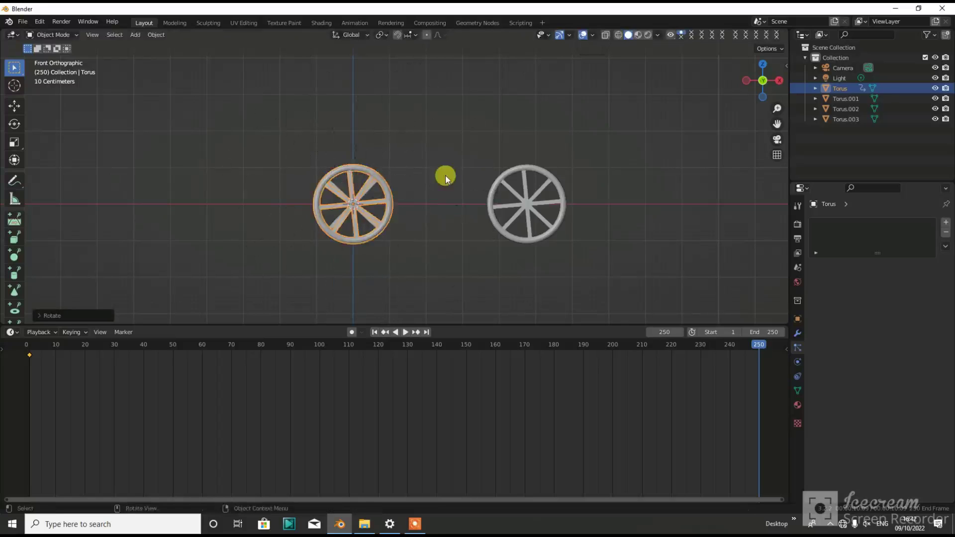
Step: Insert a rotation keyframe on the front wheel at frame 250
key("i")
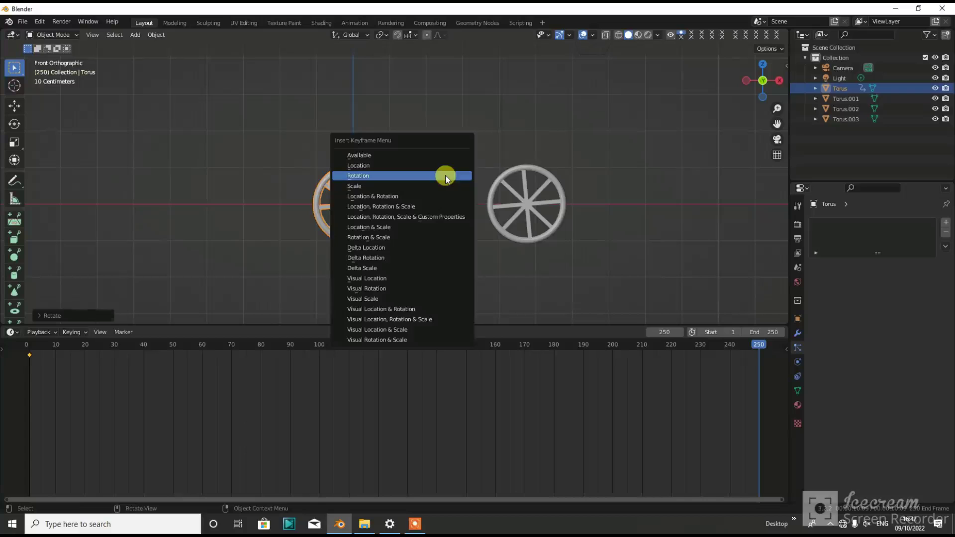
left_click(445, 175)
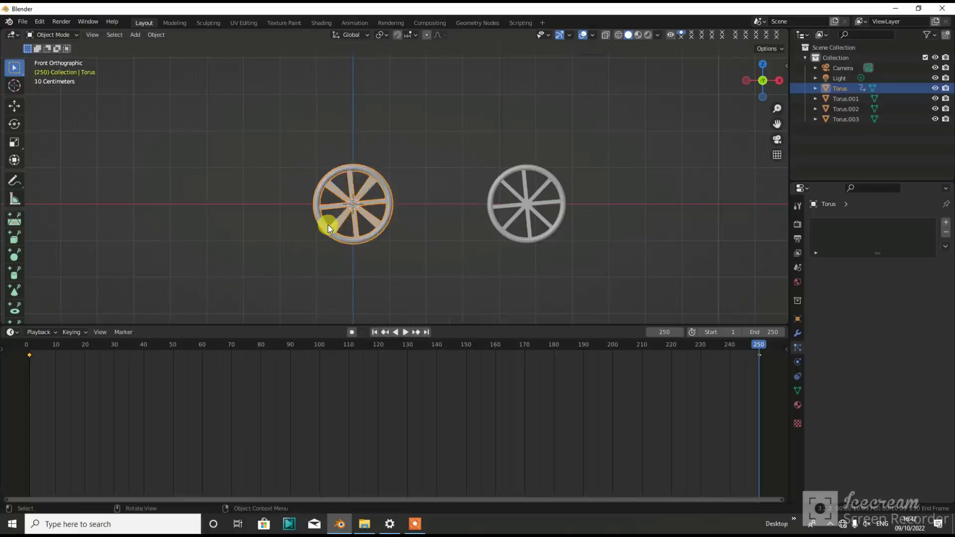
scroll(329, 225, "up", 3)
scroll(331, 224, "up", 1)
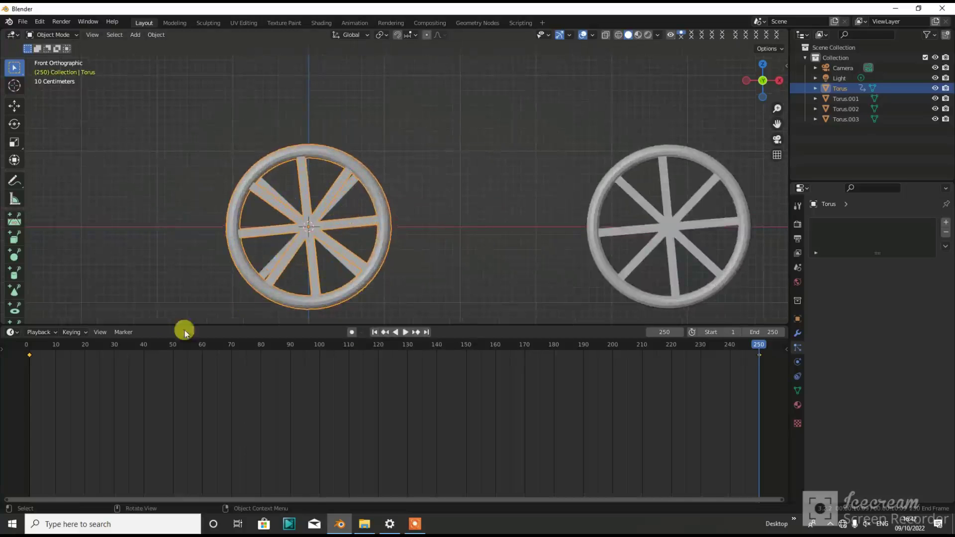
scroll(204, 247, "down", 3)
scroll(204, 247, "down", 2)
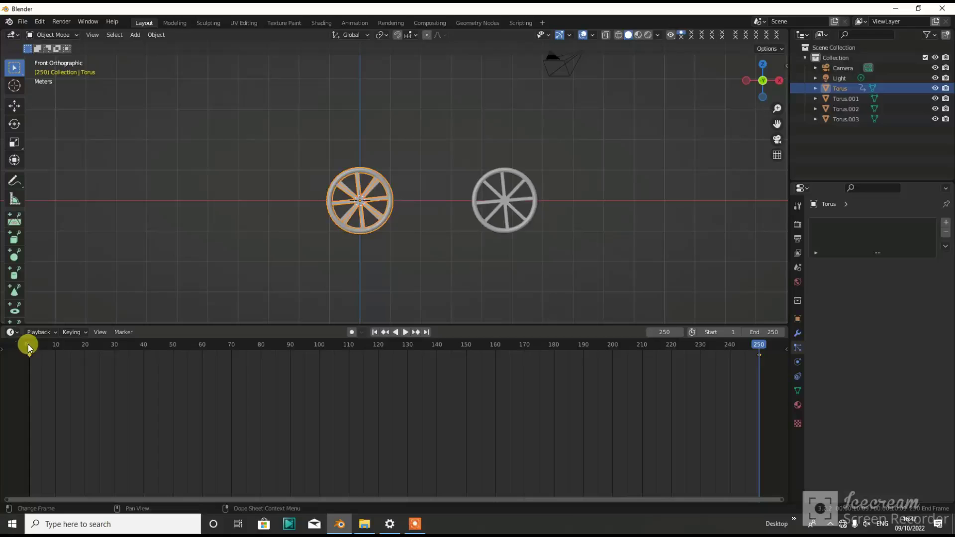
Step: Insert a rotation keyframe on the front wheel at frame 1
left_click(28, 347)
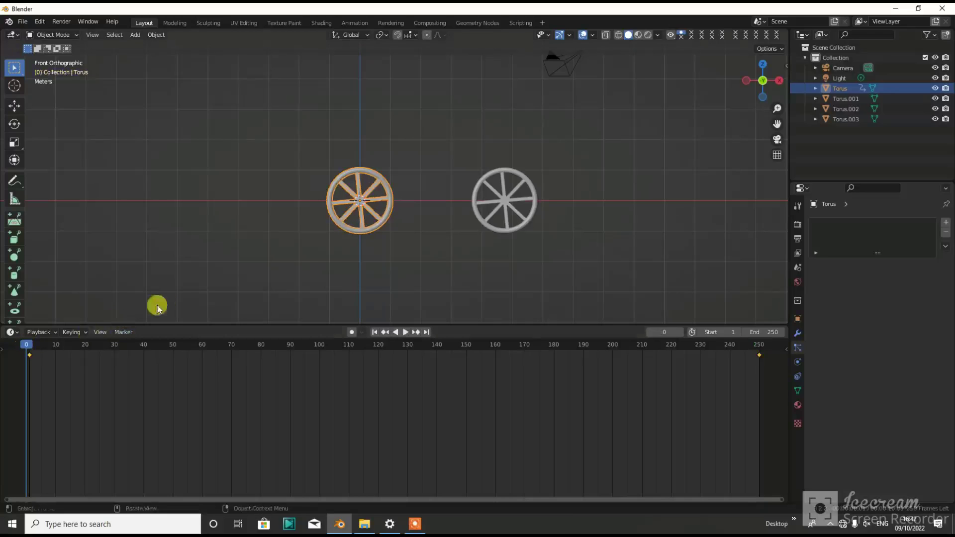
key("Right")
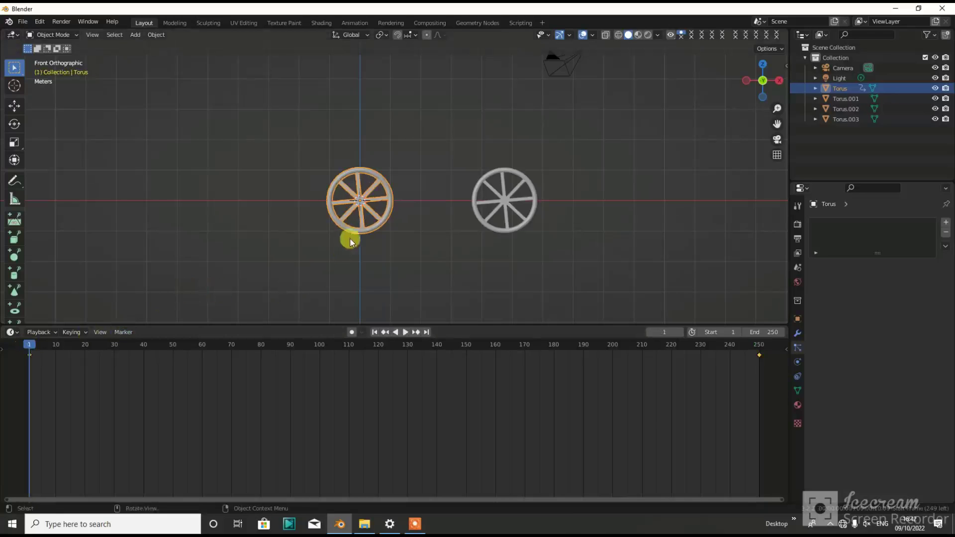
key("i")
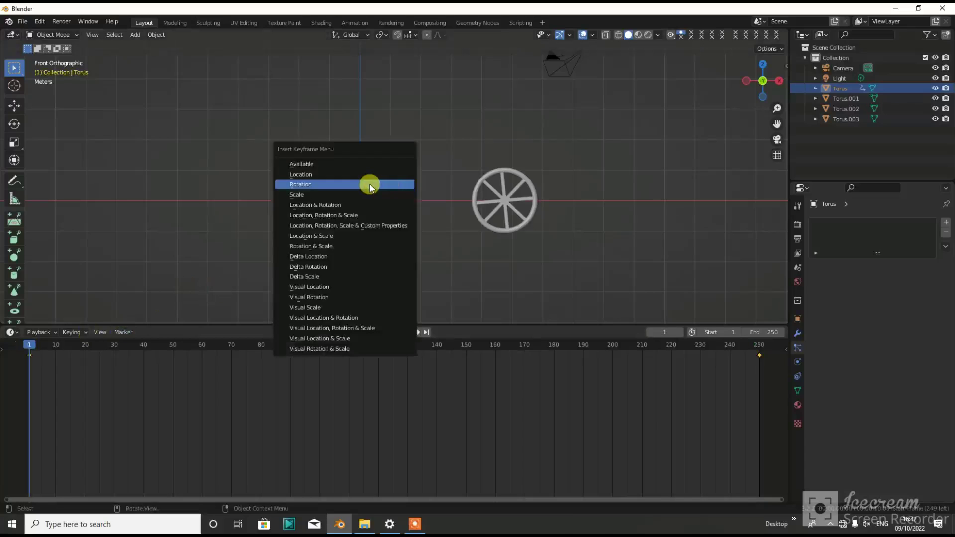
left_click(388, 185)
Step: Re-key rotation at frame 250, then rewind to frame 1 and play to preview the spin
left_click_drag(26, 342, 759, 343)
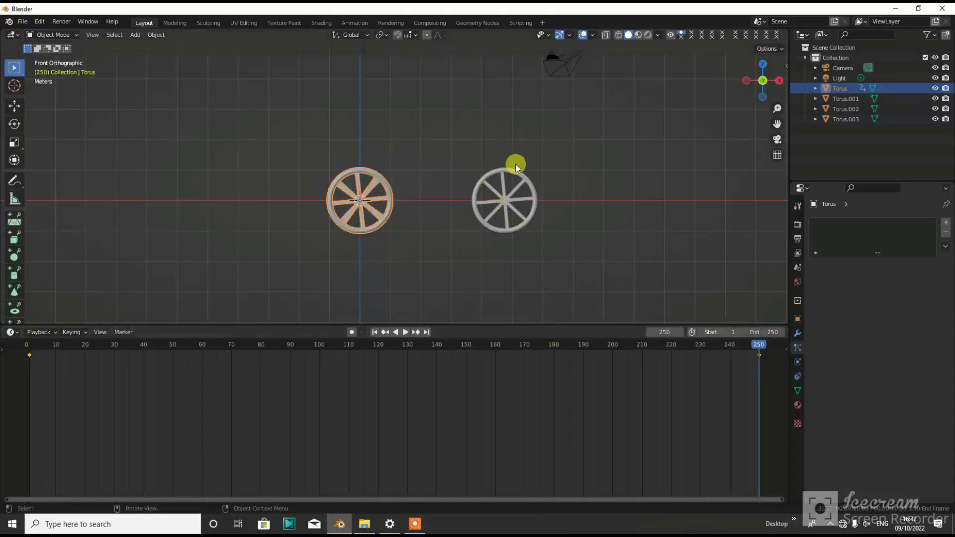
key("i")
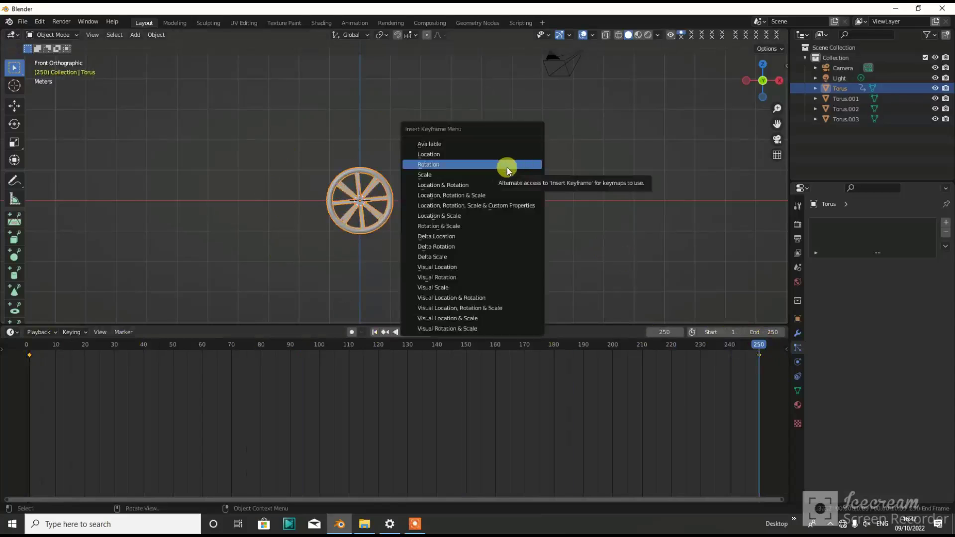
left_click(507, 167)
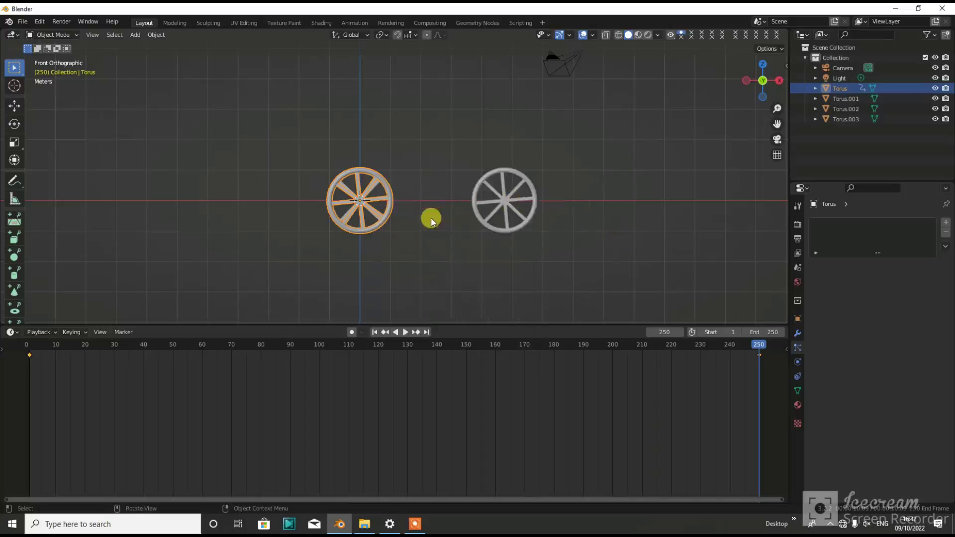
scroll(431, 218, "up", 2)
scroll(431, 217, "down", 1)
left_click(29, 348)
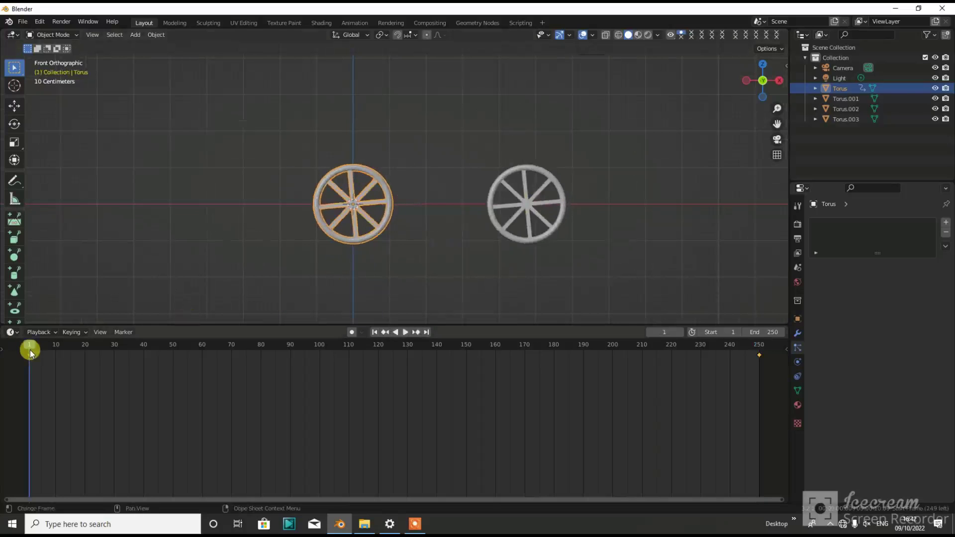
key("space")
mouse_move(345, 214)
middle_mouse_down()
mouse_move(401, 192)
mouse_move(363, 198)
mouse_move(433, 201)
middle_mouse_up()
Step: Stop playback, rewind to frame 1, and select the right front wheel Torus.001
scroll(364, 202, "up", 2)
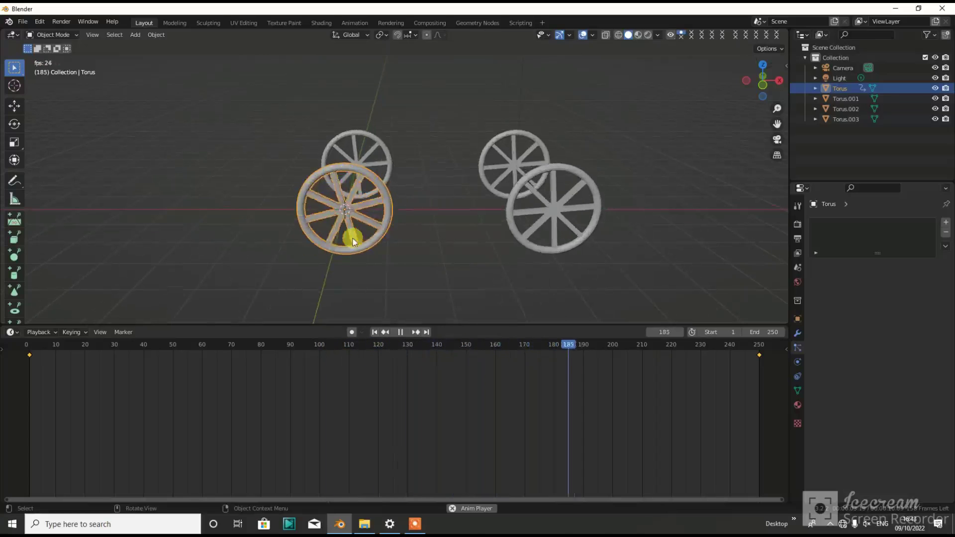
scroll(482, 198, "down", 2)
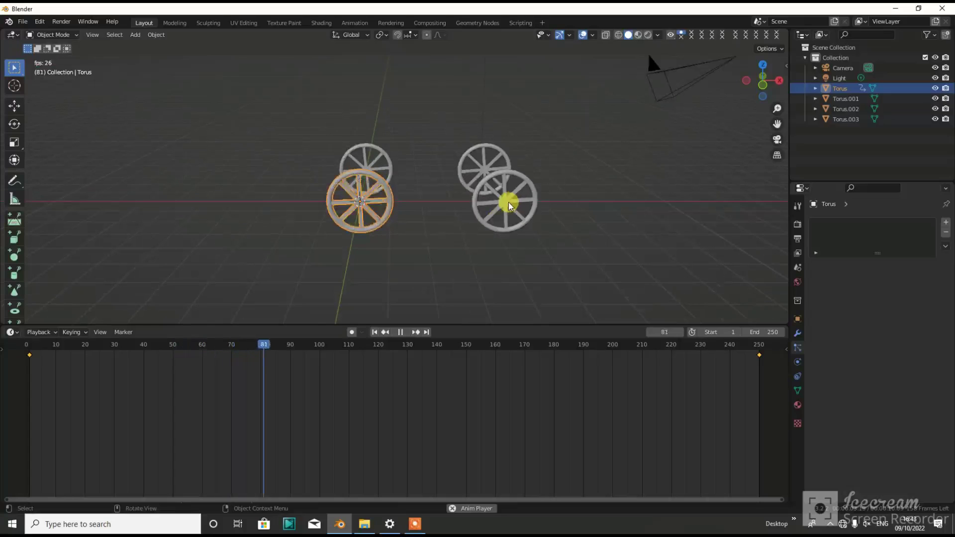
key("space")
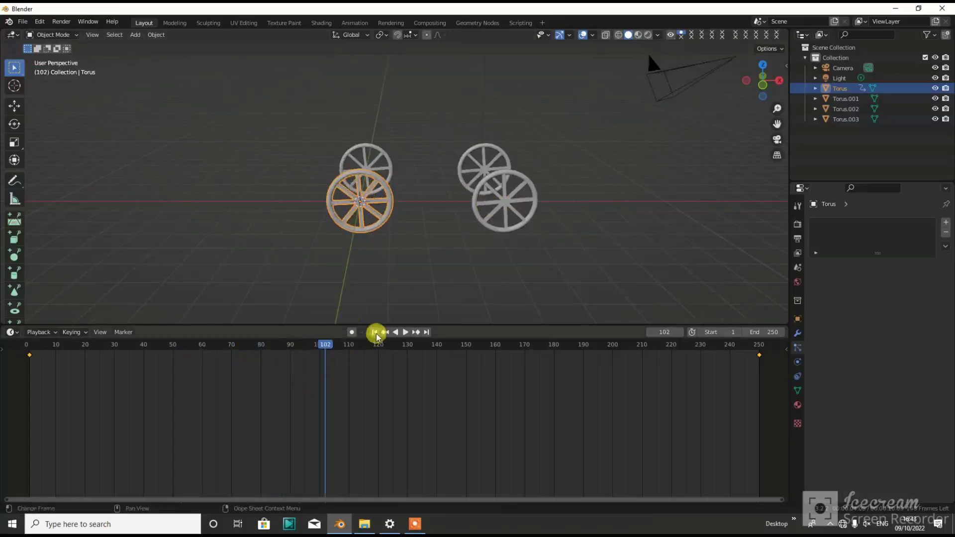
left_click(376, 333)
scroll(391, 196, "up", 2)
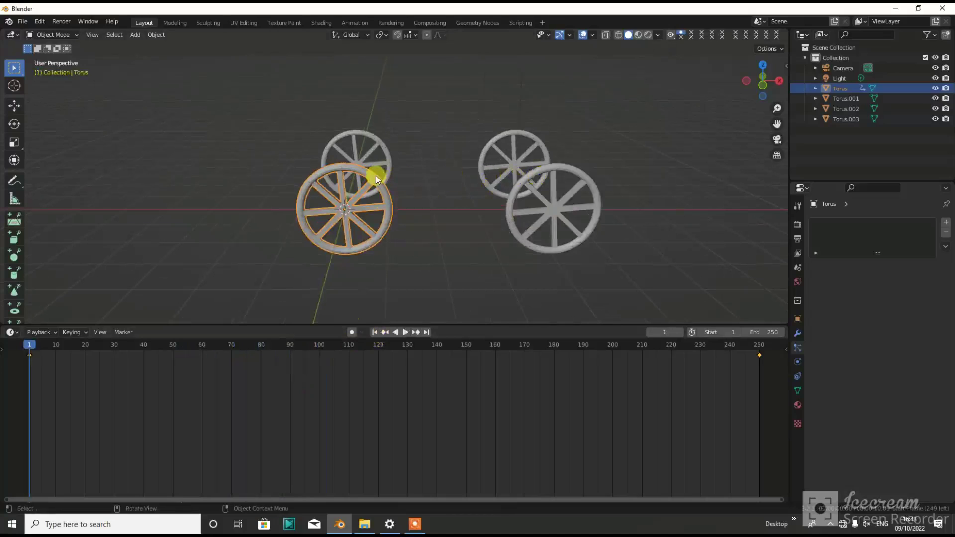
left_click(589, 179)
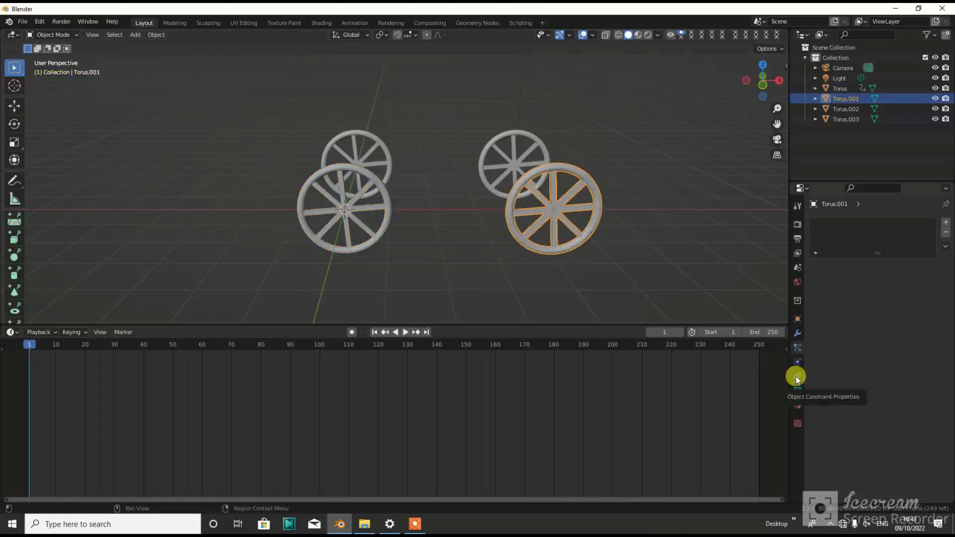
Step: Give Torus.001 a Copy Rotation constraint targeting the wheel Torus
left_click(798, 377)
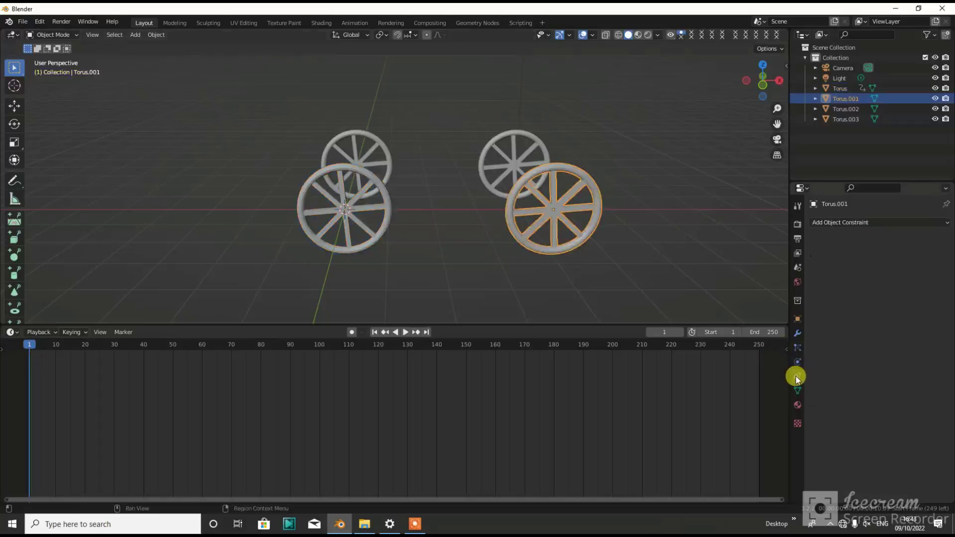
left_click(831, 222)
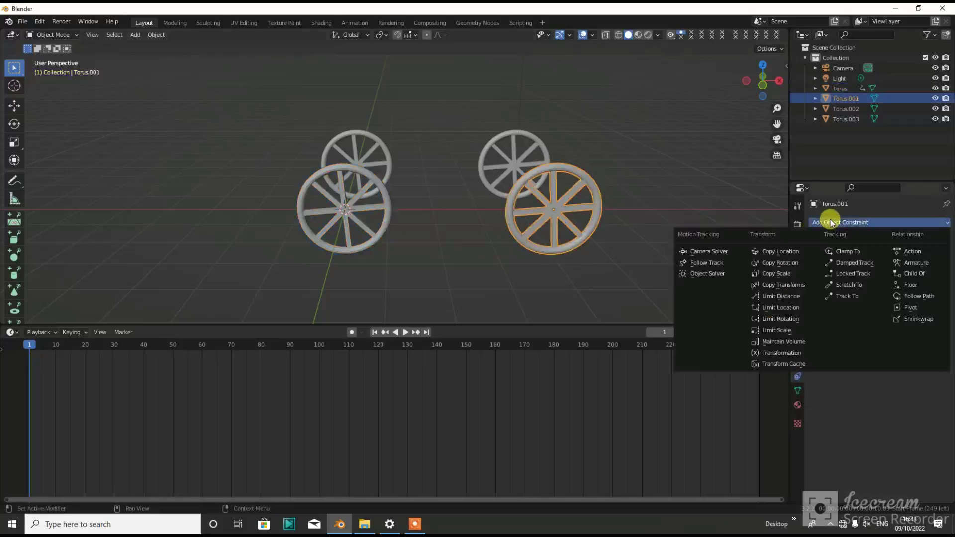
left_click(799, 266)
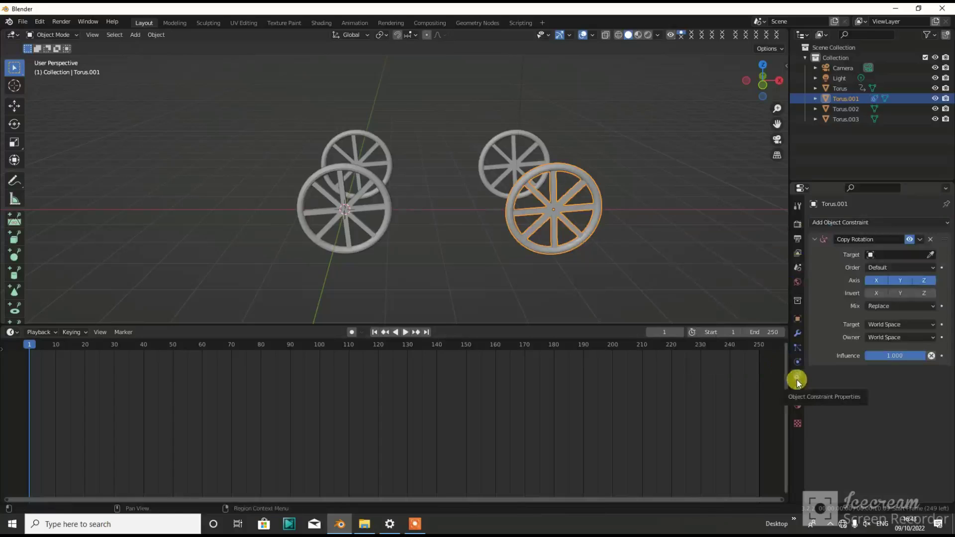
left_click(856, 224)
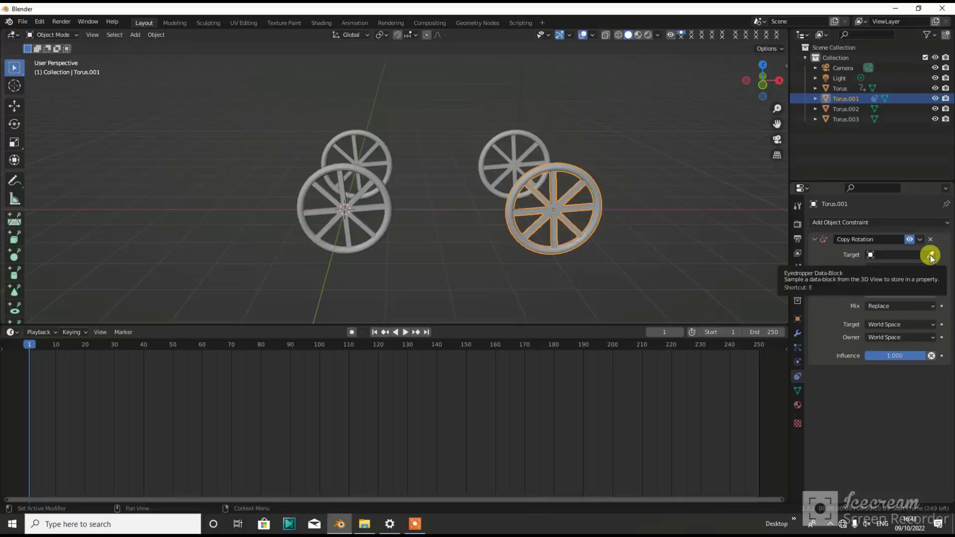
left_click(896, 254)
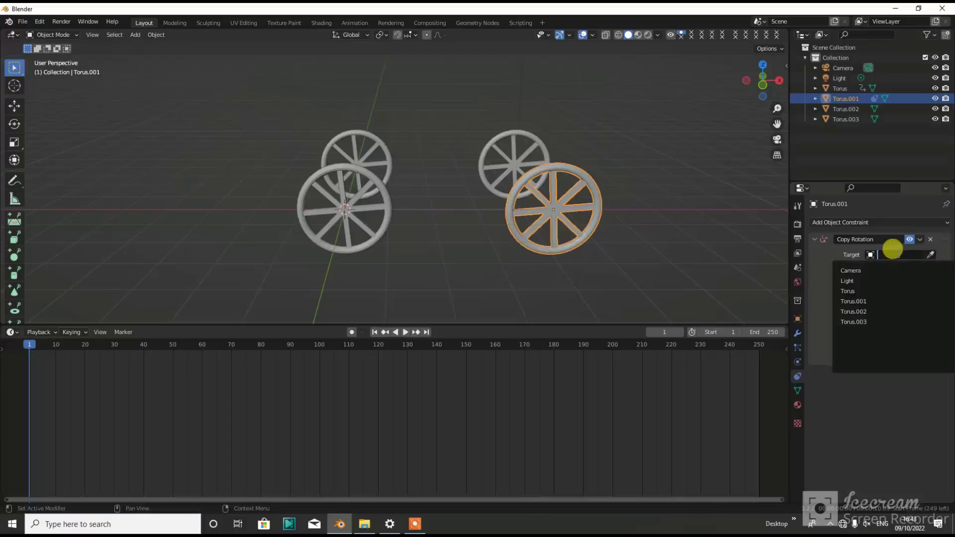
left_click(811, 254)
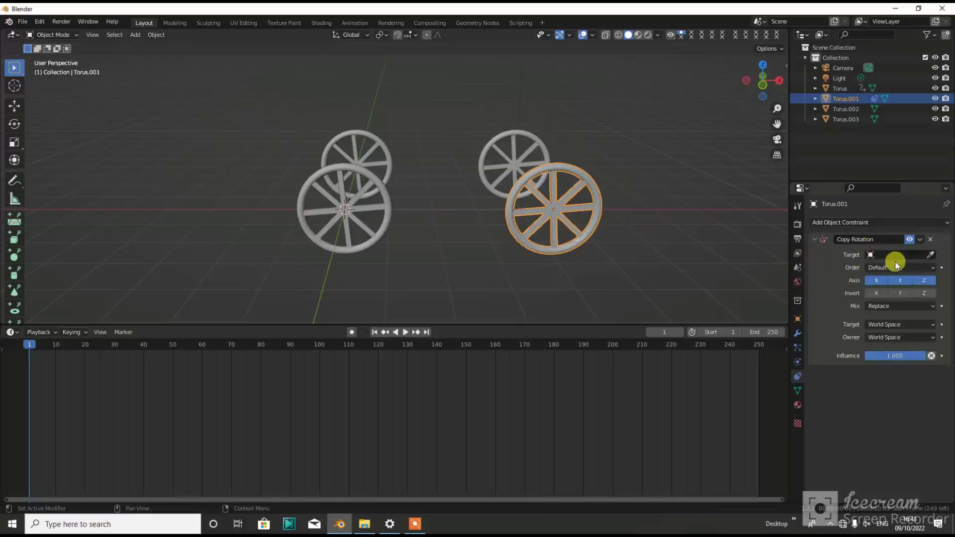
left_click(931, 255)
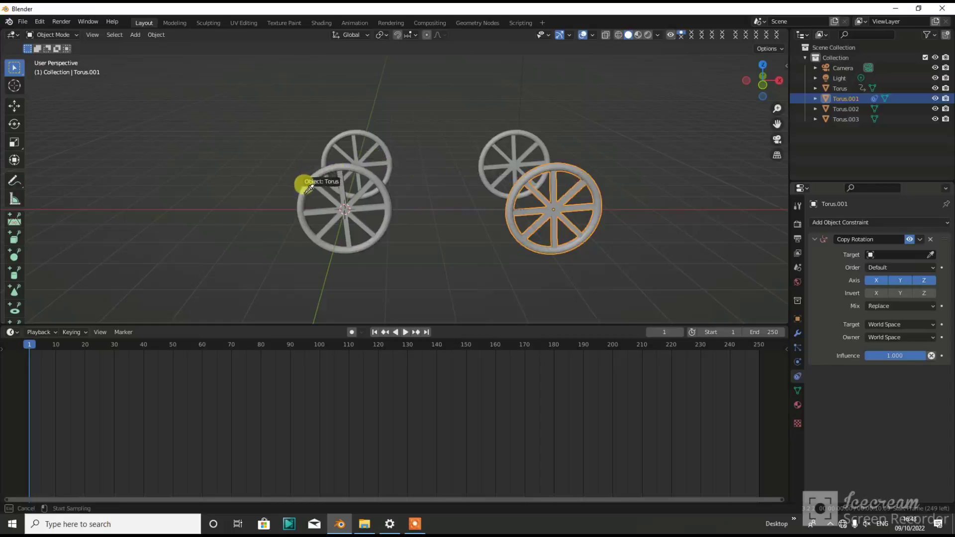
left_click(301, 199)
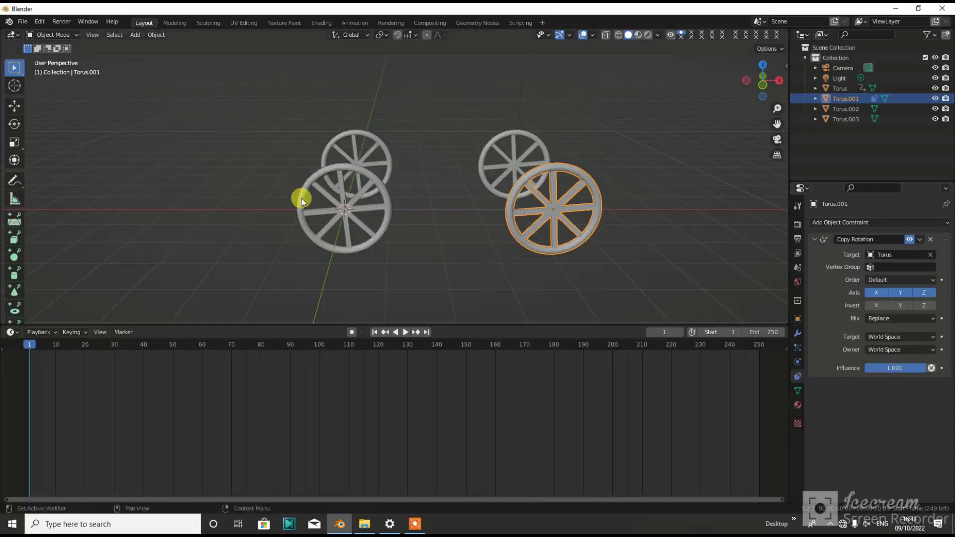
Step: Play the animation to check both front wheels spin together, then stop it
key("space")
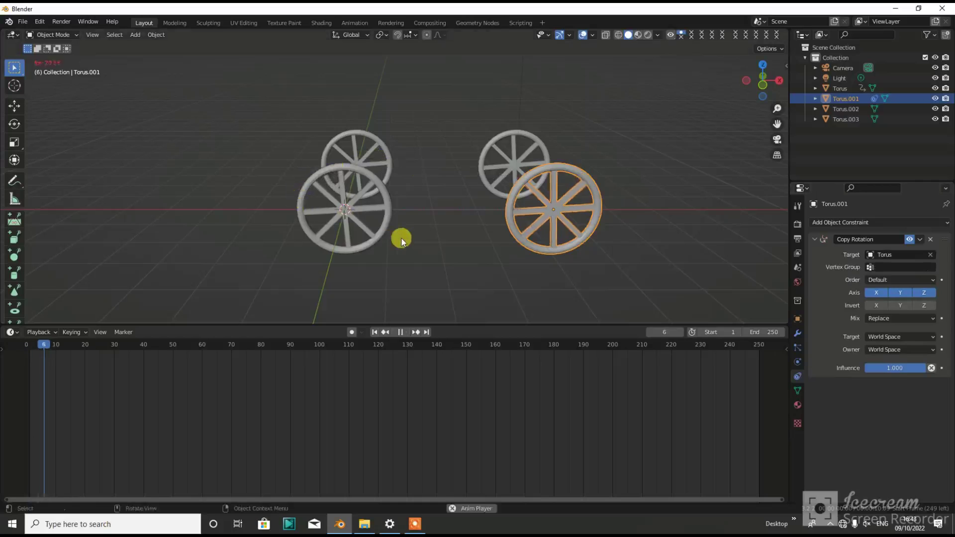
middle_click_drag(525, 220, 560, 215)
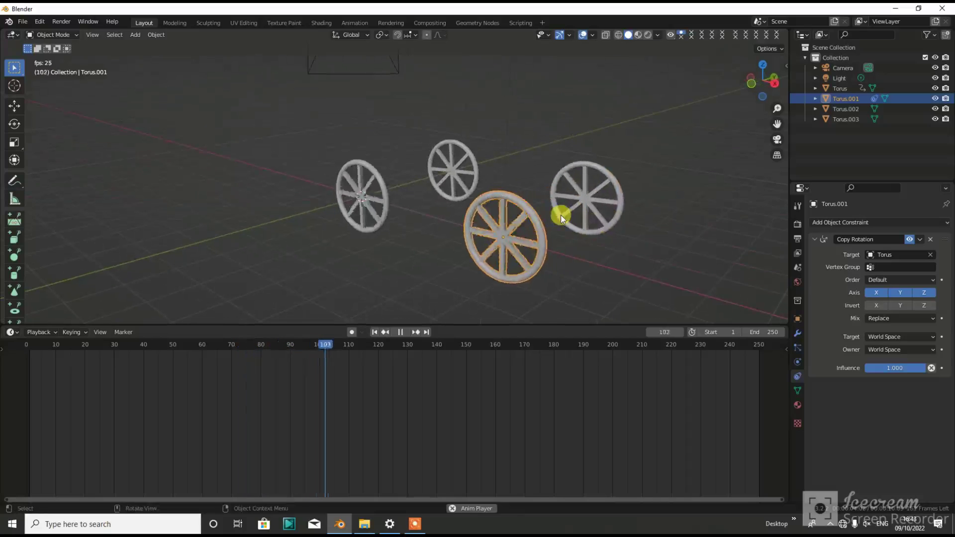
key("space")
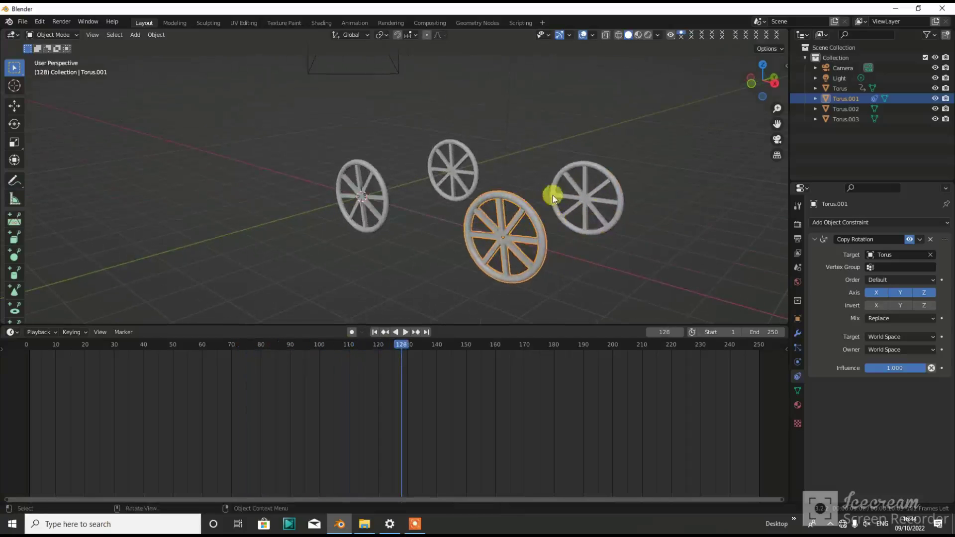
left_click(609, 187)
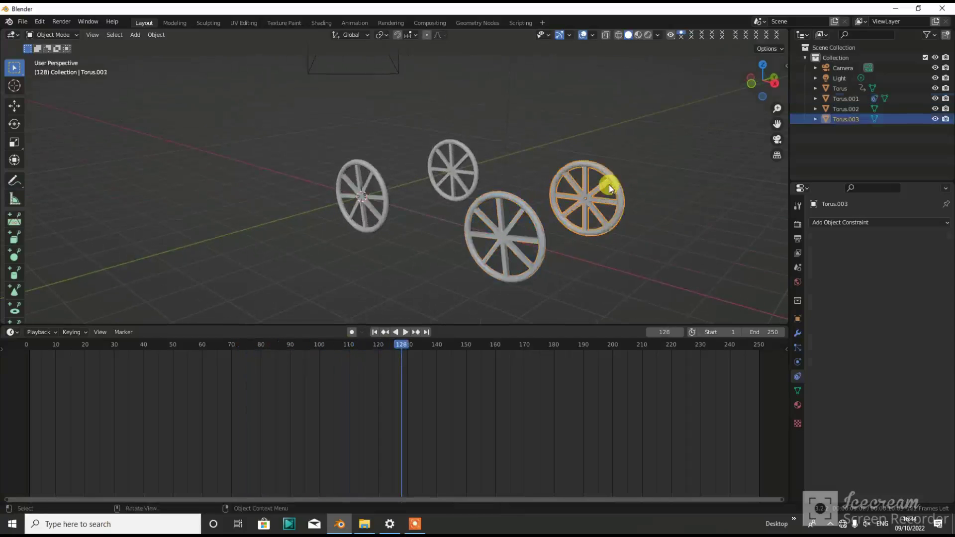
Step: Add a Copy Rotation constraint to Torus.003 targeting Torus
left_click(827, 222)
left_click(799, 262)
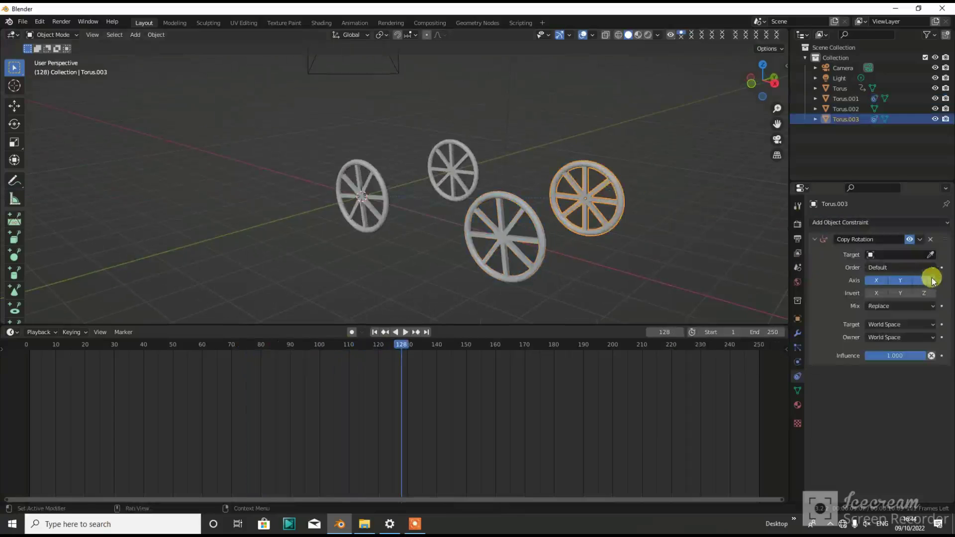
left_click(931, 255)
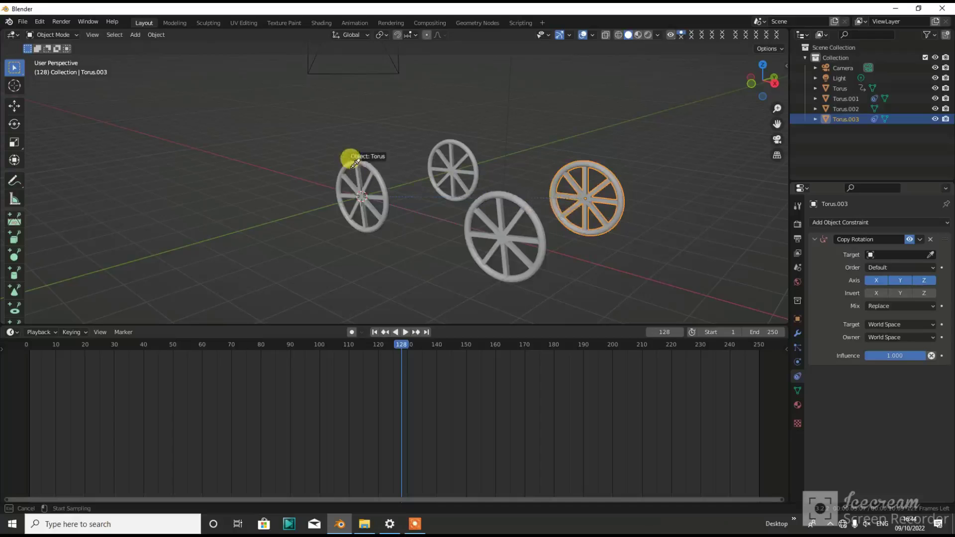
left_click(378, 172)
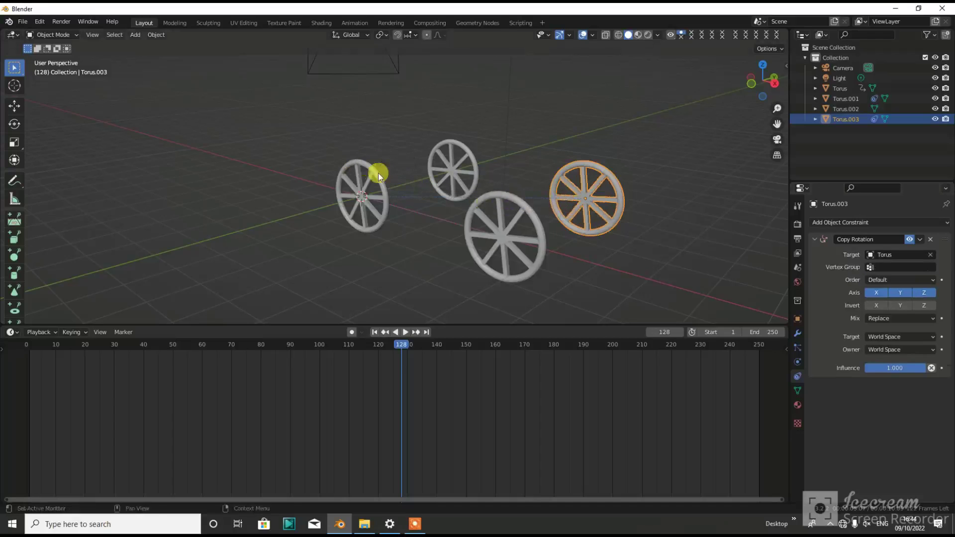
Step: Add a Copy Rotation constraint to Torus.002 targeting Torus, then play the animation
left_click(452, 149)
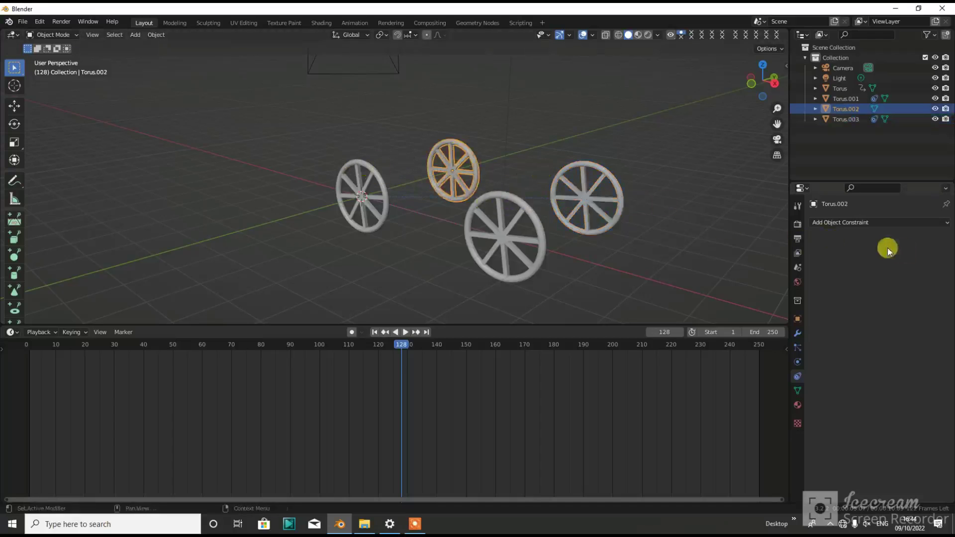
left_click(901, 222)
left_click(786, 263)
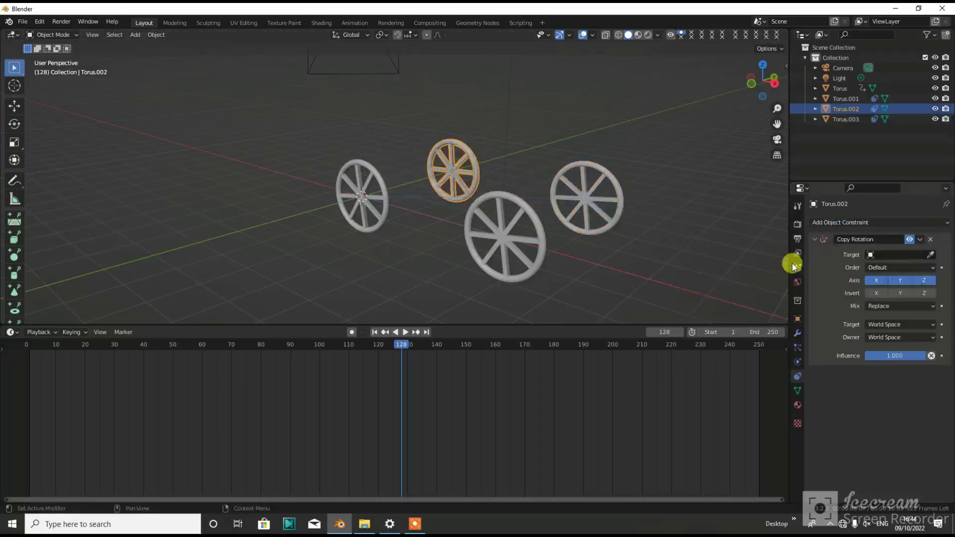
left_click(923, 254)
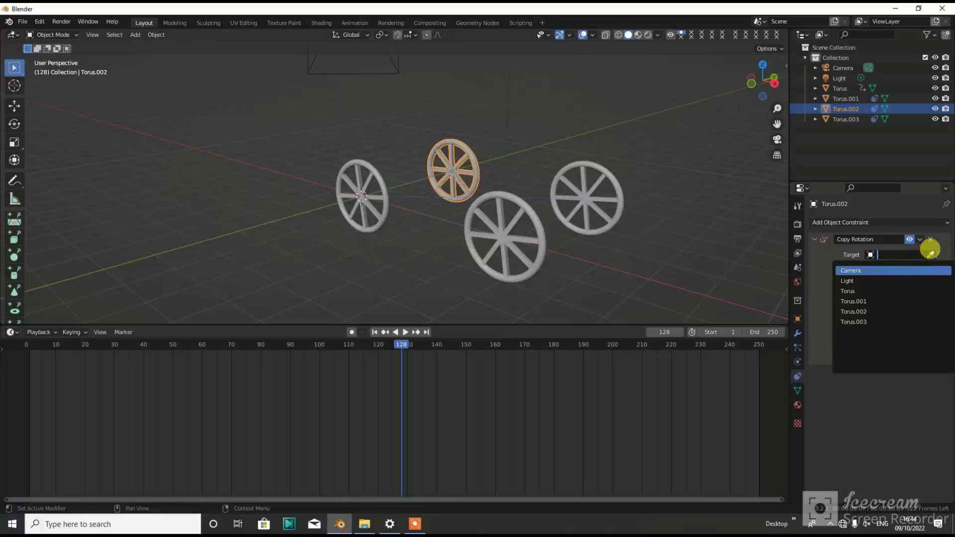
left_click(931, 253)
left_click(932, 255)
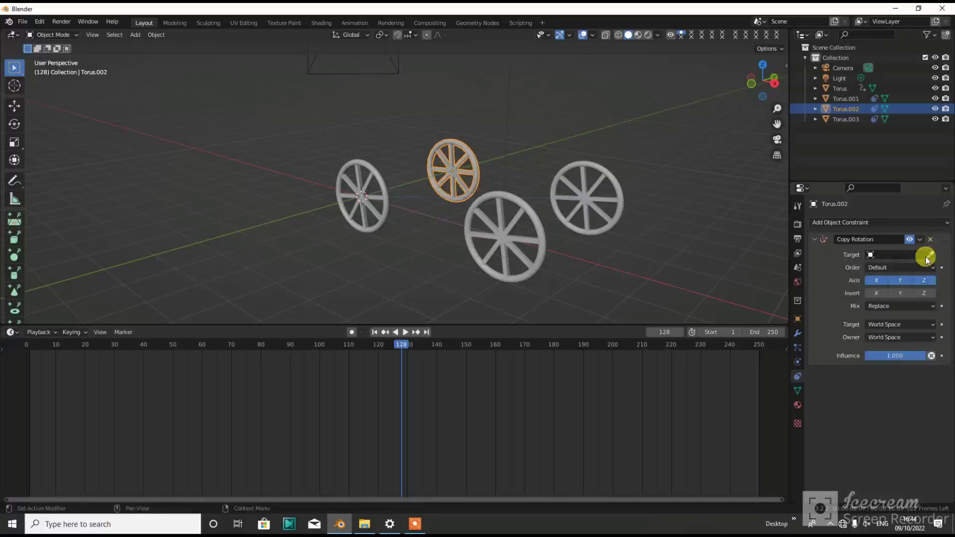
left_click(928, 256)
left_click(377, 172)
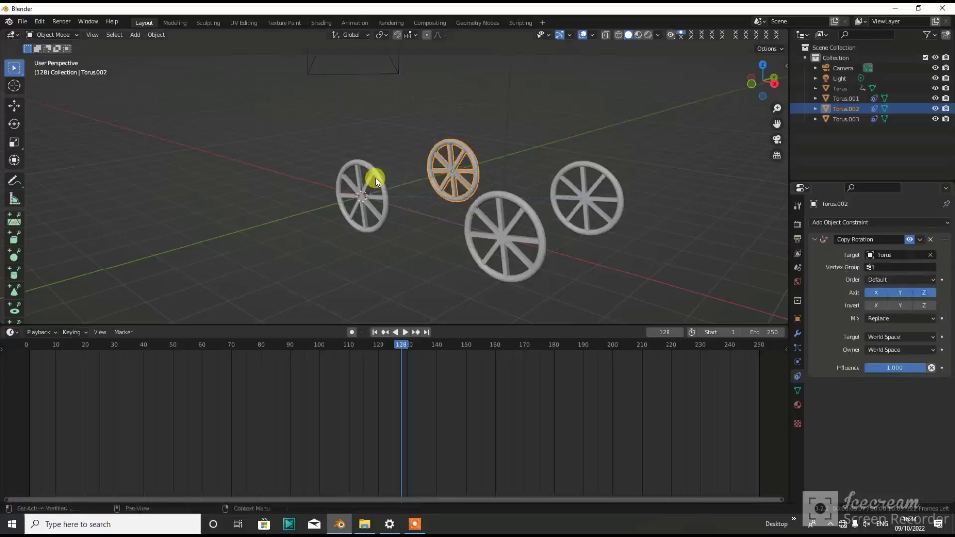
key("space")
Step: Orbit and zoom in on the two red wheels, Torus and Torus.001
mouse_move(622, 247)
middle_mouse_down()
mouse_move(686, 239)
mouse_move(639, 244)
middle_mouse_up()
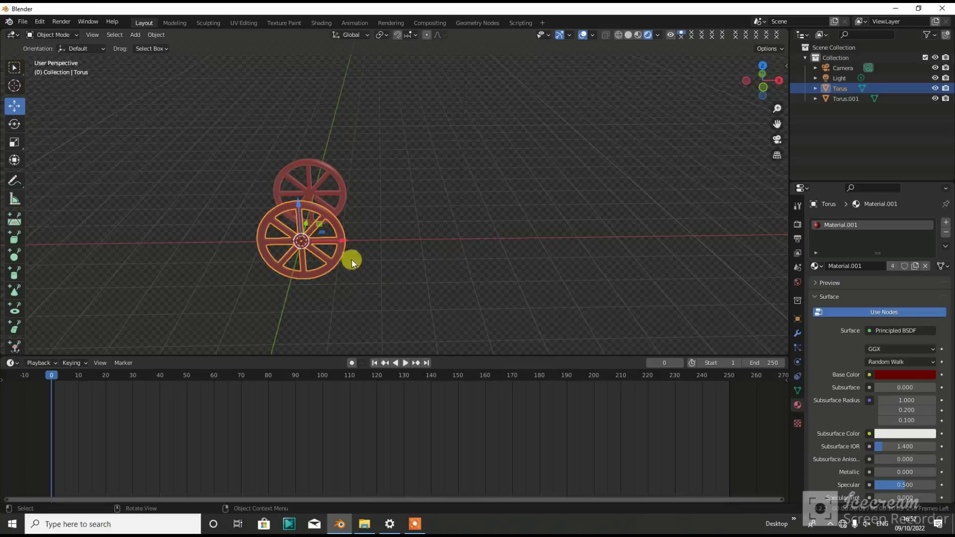
scroll(345, 239, "up", 1)
scroll(345, 240, "up", 1)
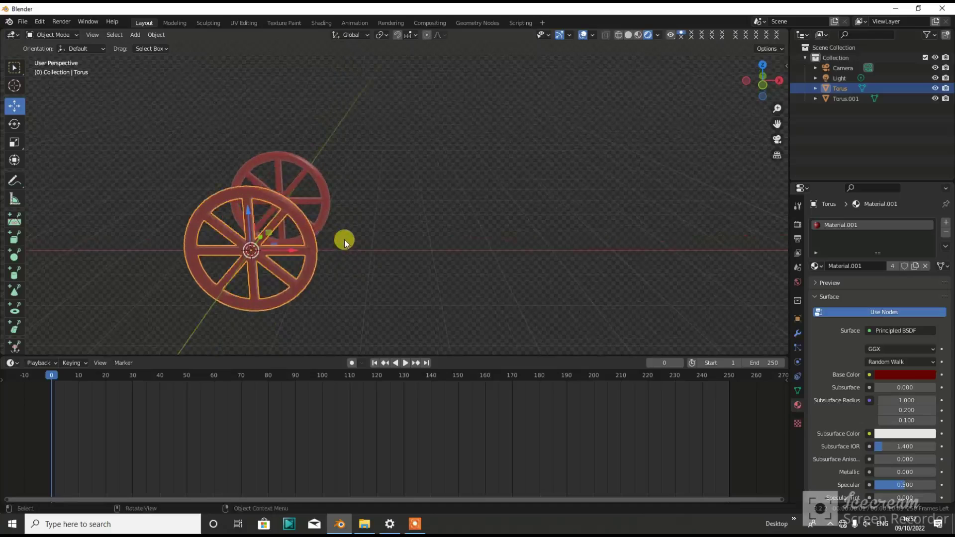
Step: Key Torus at frame 0, then slide it right along X and key it at frame 250
key("i")
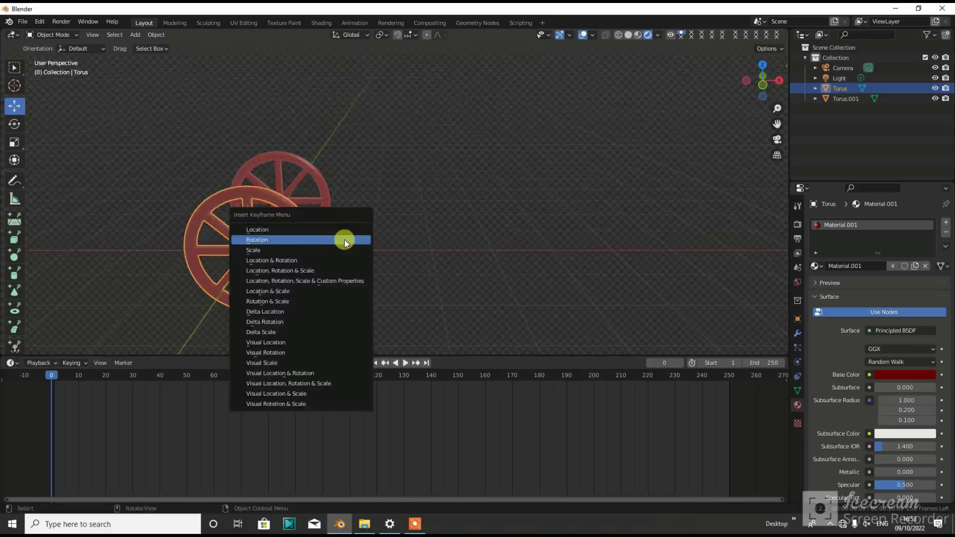
left_click(346, 229)
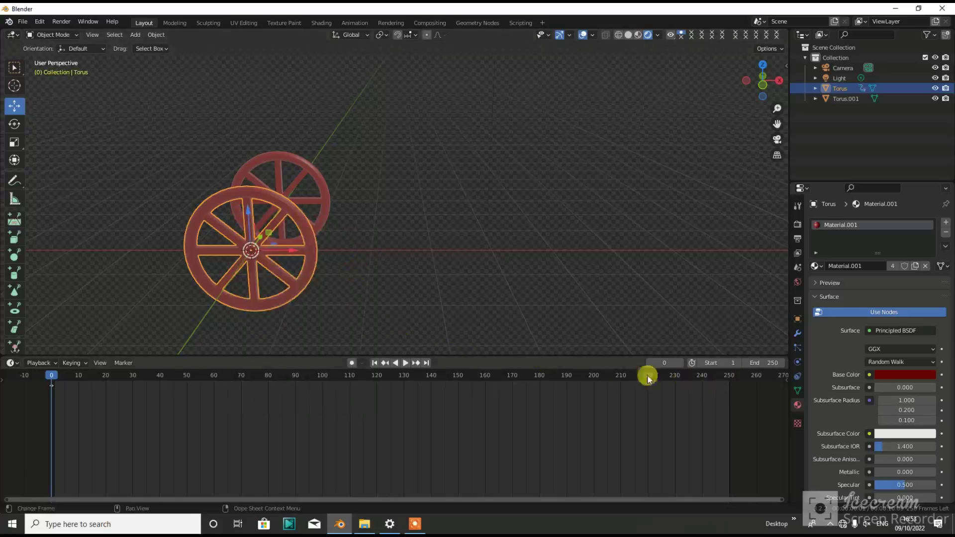
left_click_drag(50, 381, 730, 391)
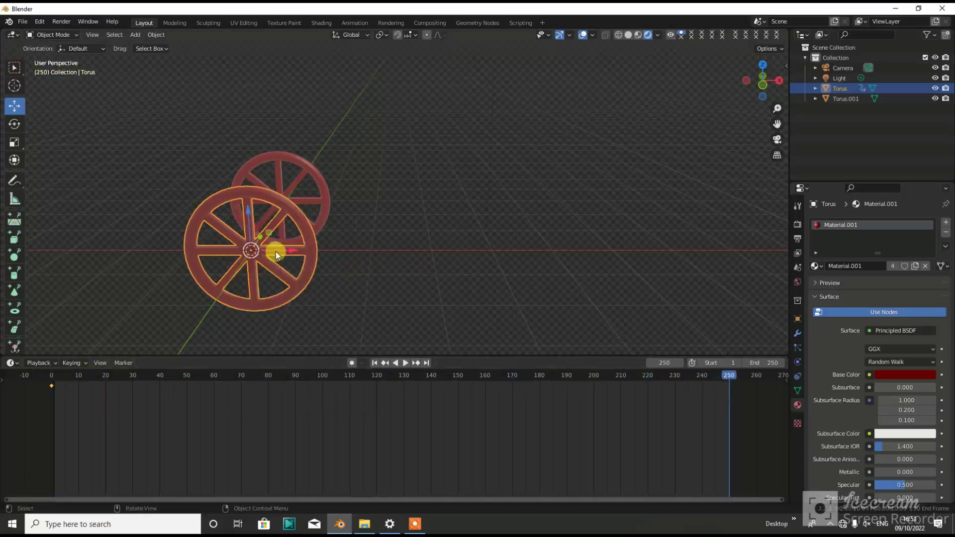
left_click_drag(276, 252, 646, 261)
key("i")
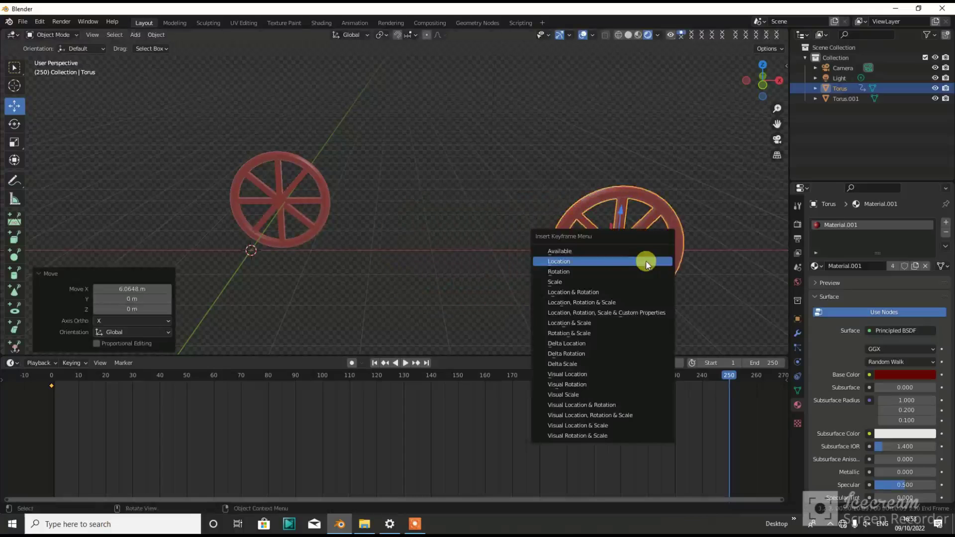
left_click(646, 261)
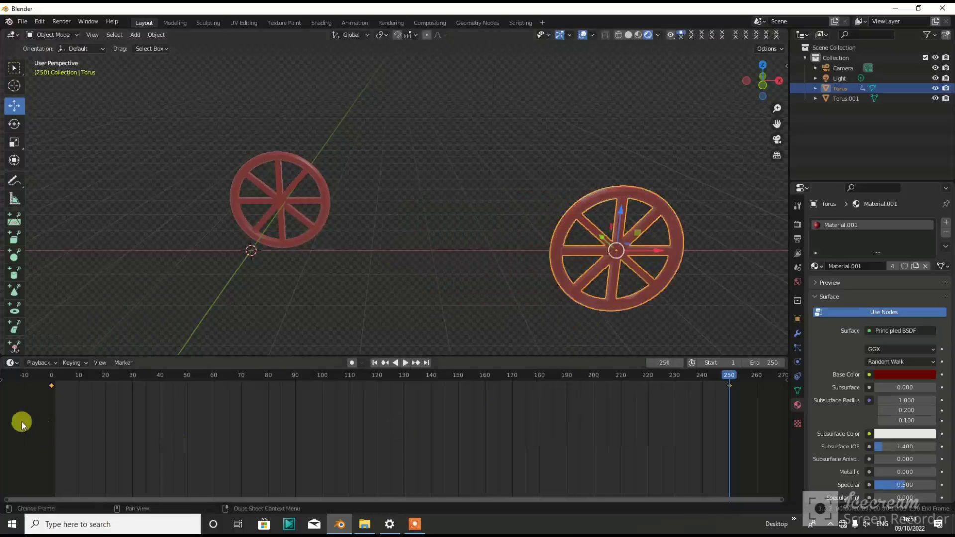
Step: Play the animation to watch the wheel slide right, then rewind to frame 0
left_click(46, 383)
key("space")
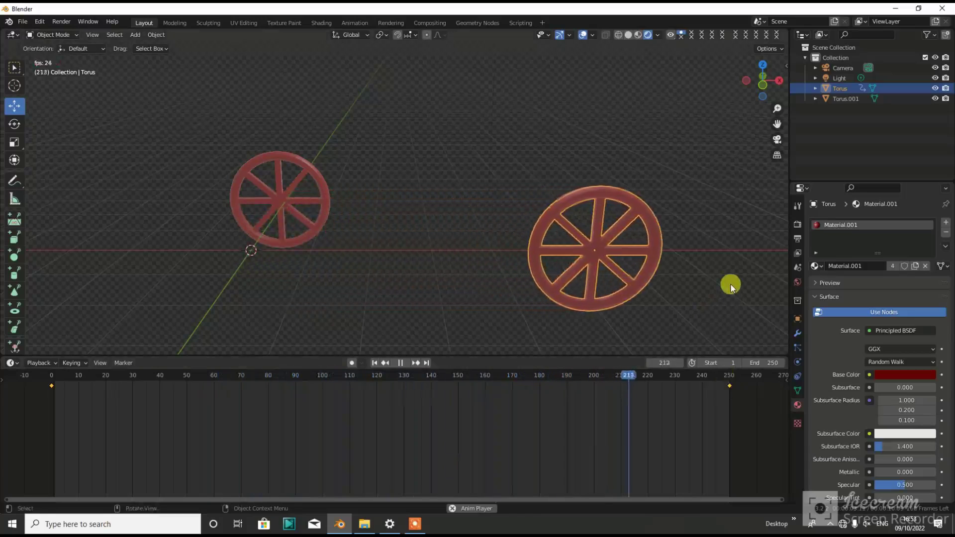
key("space")
left_click(52, 378)
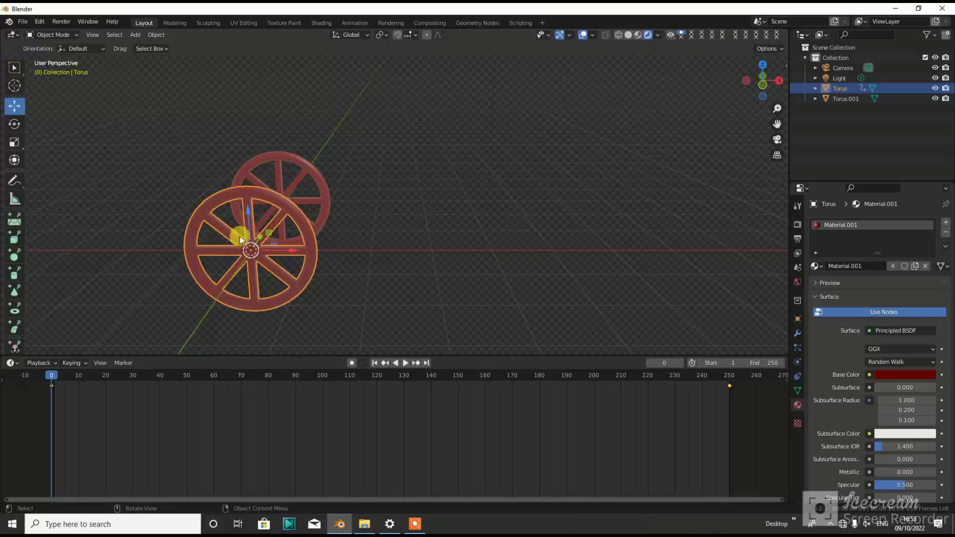
middle_click_drag(239, 231, 282, 222)
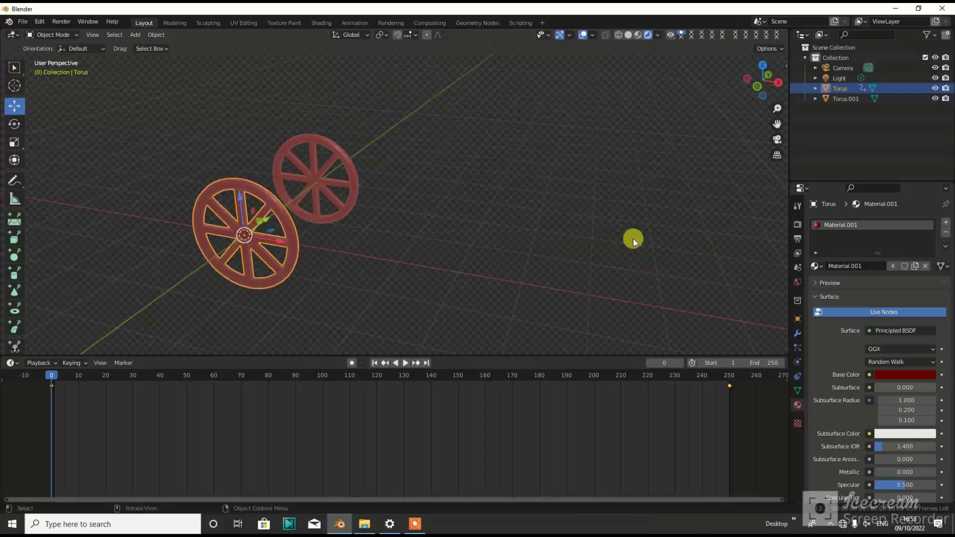
Step: Give Torus.001 a Copy Location constraint targeting Torus, with the Y axis disabled
left_click(323, 178)
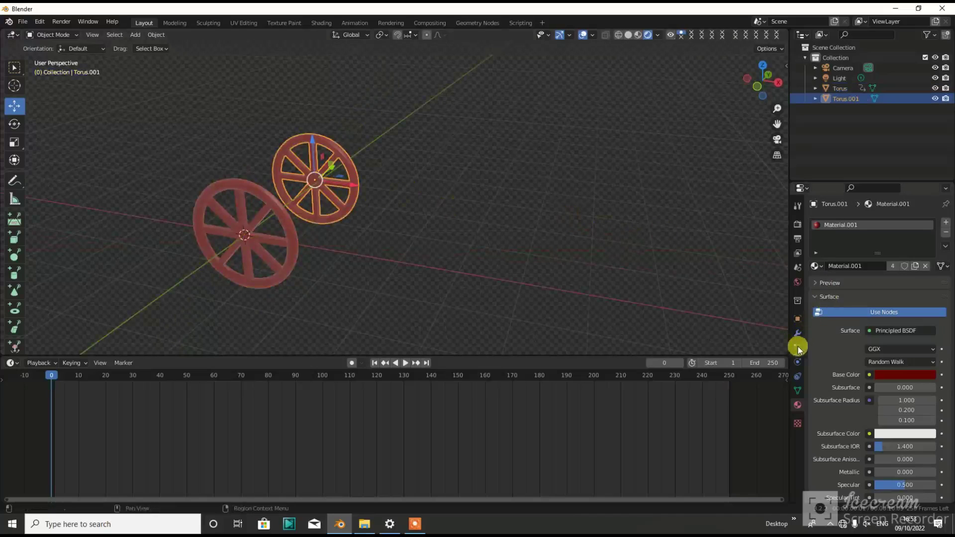
left_click(797, 377)
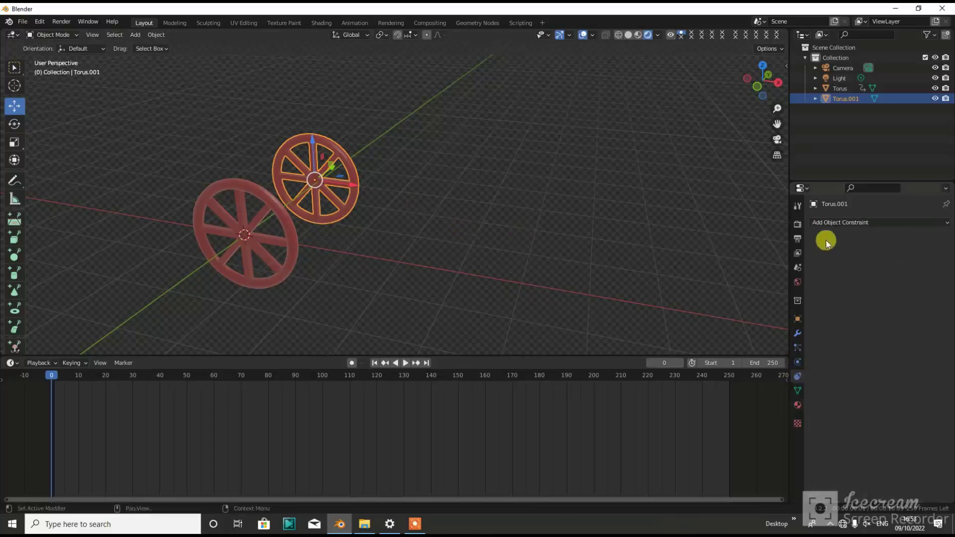
left_click(856, 224)
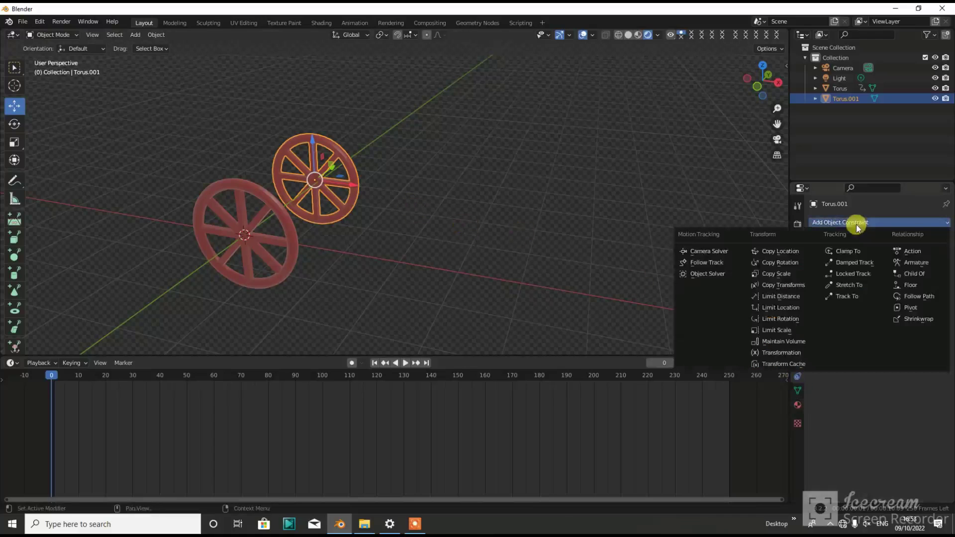
left_click(801, 249)
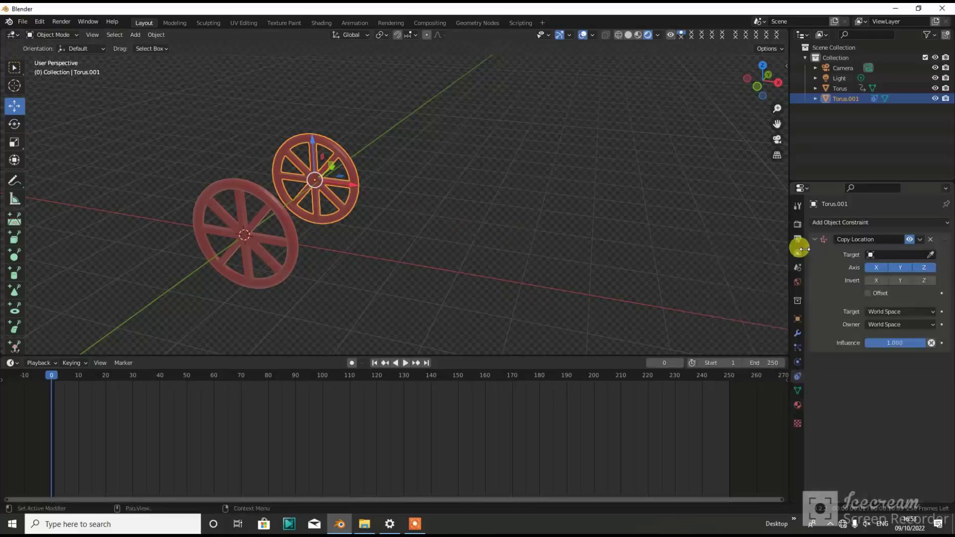
left_click(930, 256)
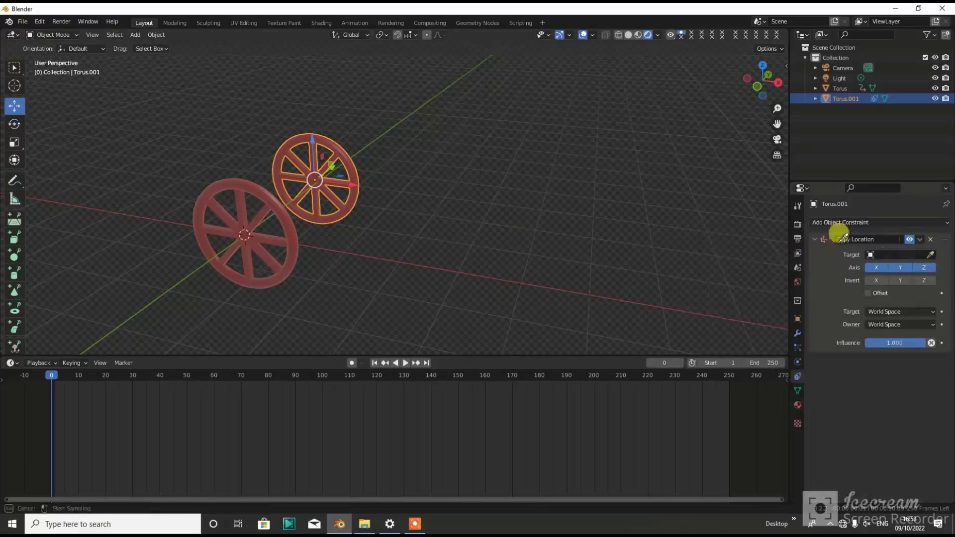
left_click(242, 186)
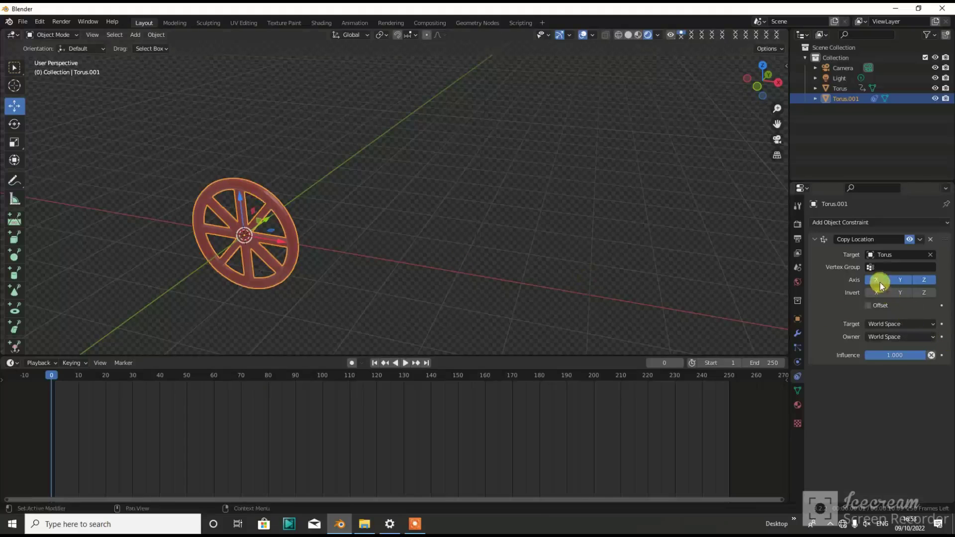
left_click(897, 281)
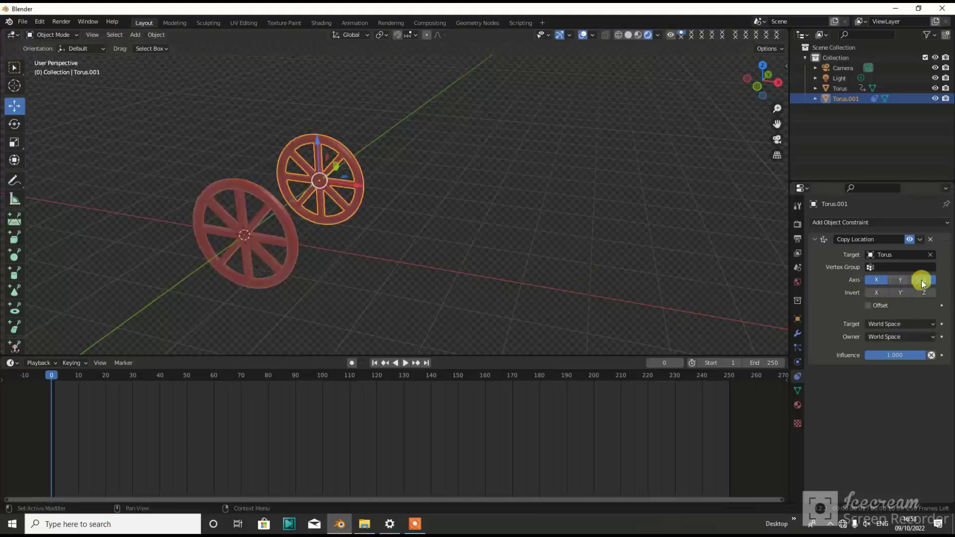
Step: Play the animation and orbit to watch both wheels glide together
key("space")
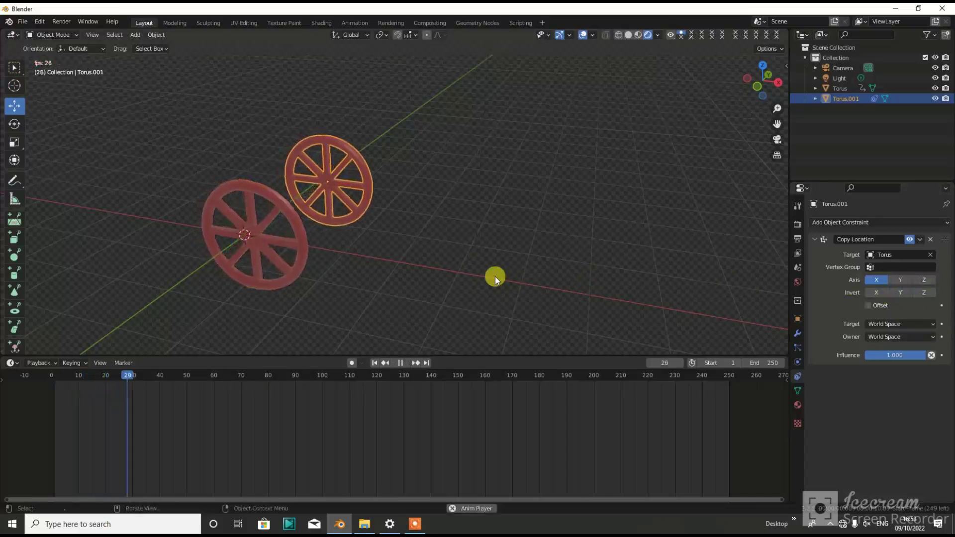
left_click(648, 262)
mouse_move(648, 262)
middle_mouse_down()
mouse_move(469, 270)
mouse_move(636, 251)
mouse_move(551, 249)
mouse_move(577, 248)
middle_mouse_up()
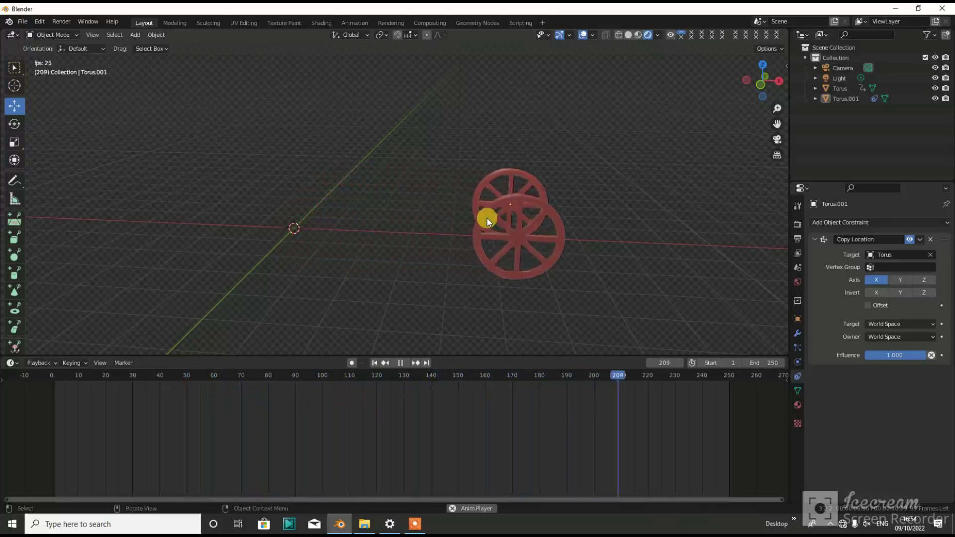
Step: Stop playback and start a fresh scene, discarding the unsaved changes
key("space")
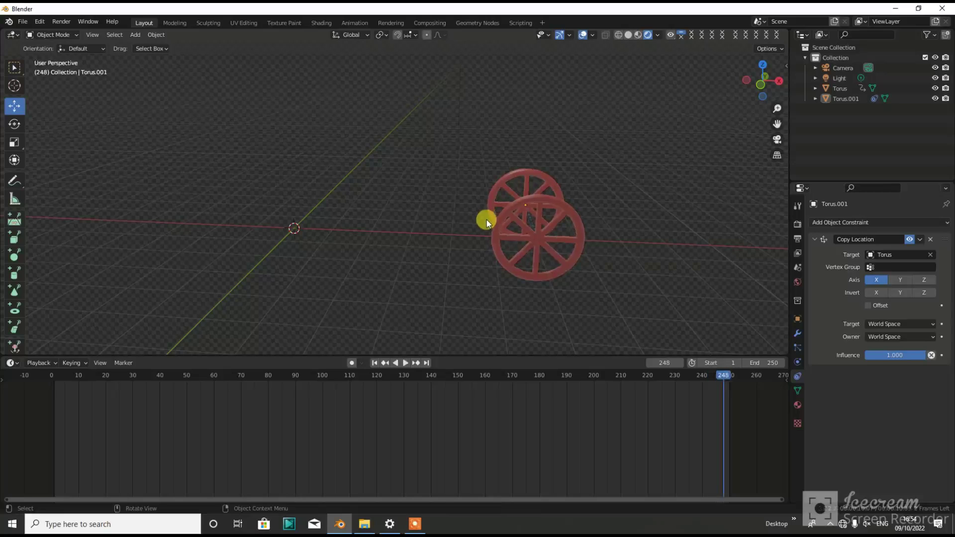
key("ctrl+q")
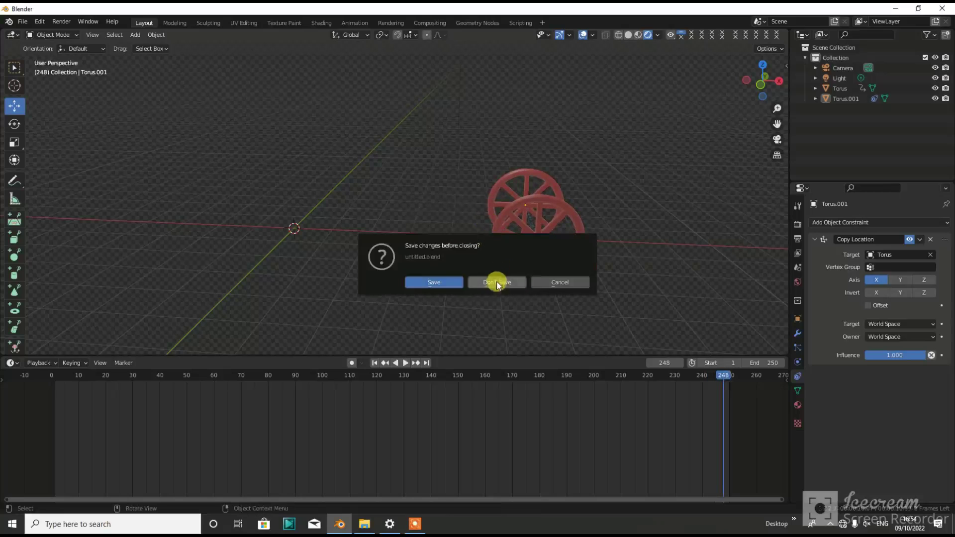
left_click(496, 283)
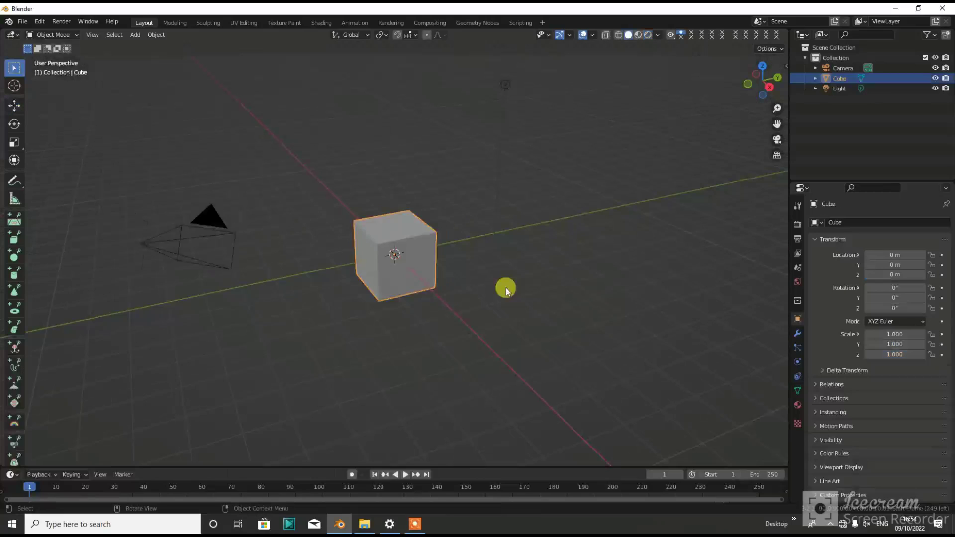
Step: Add a cube and stretch it along Y into a long bar
key("shift+a")
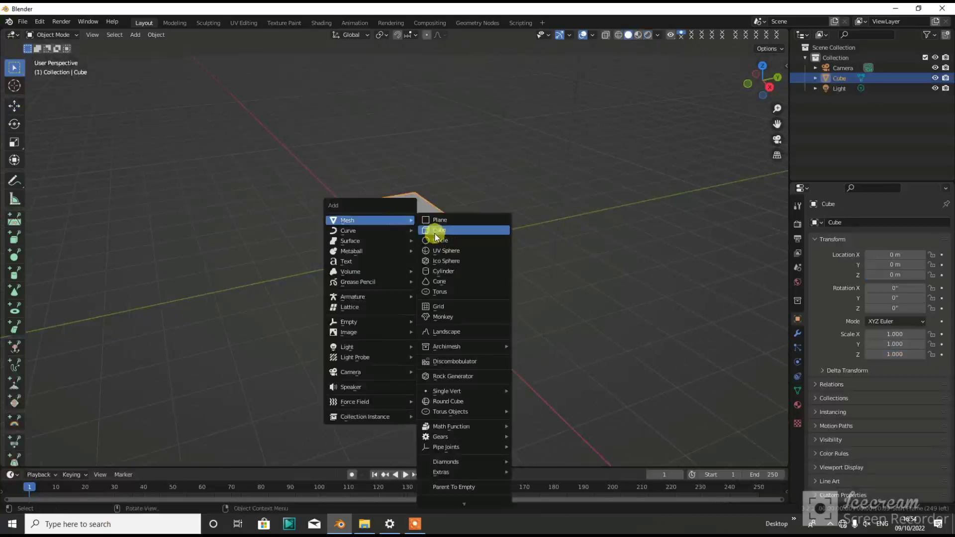
left_click(436, 231)
key("s")
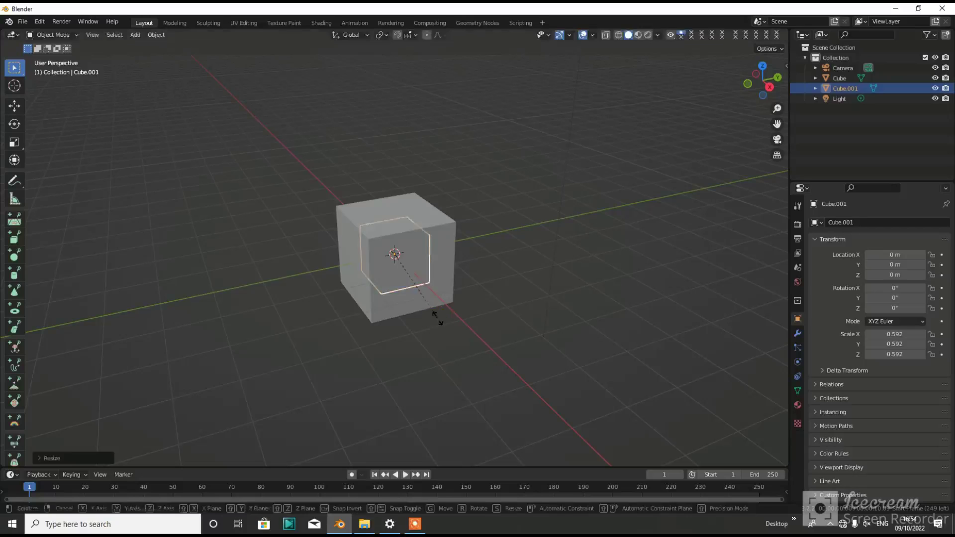
key("s")
key("y")
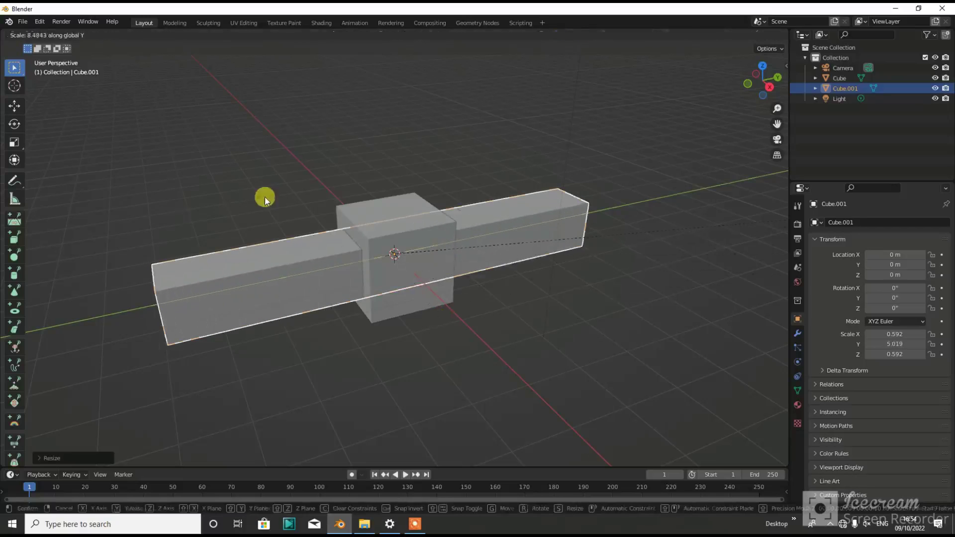
left_click(266, 198)
Step: Duplicate the cube and bar, placing the copies alongside along X
middle_click_drag(294, 213, 402, 235)
left_click(402, 235, "shift")
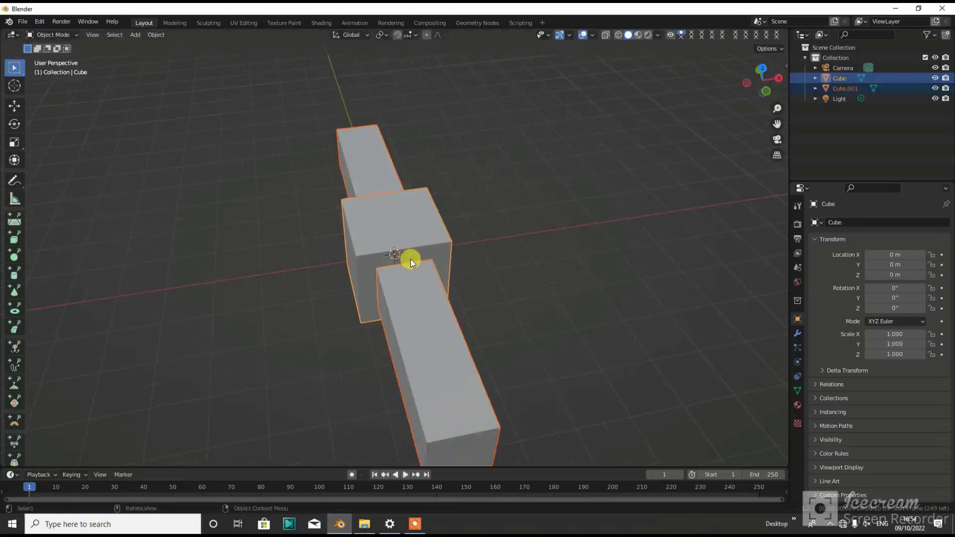
key("shift+d")
key("y")
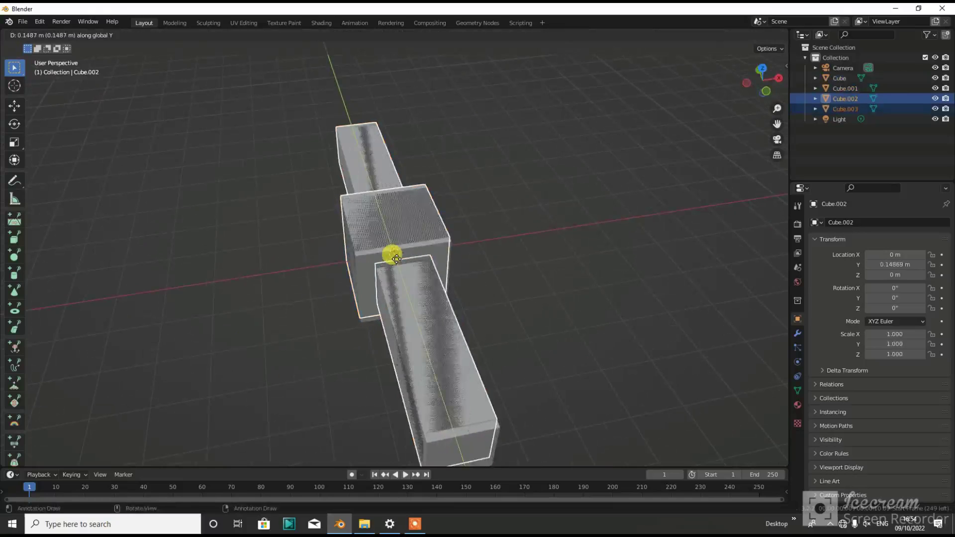
key("x")
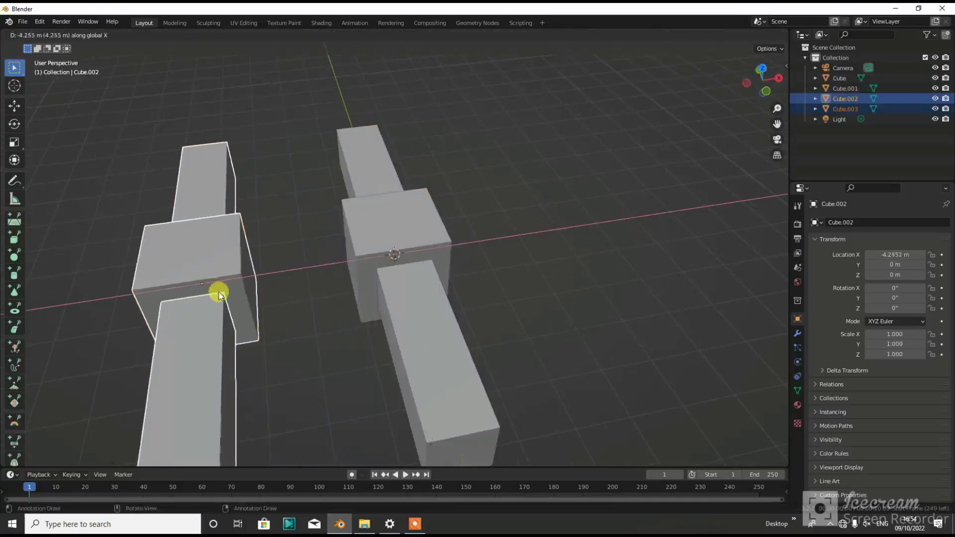
left_click(304, 281)
Step: Raise both centre cubes above the bars using the move gizmo
mouse_move(303, 281)
middle_mouse_down()
mouse_move(273, 259)
mouse_move(476, 210)
mouse_move(506, 246)
mouse_move(507, 233)
mouse_move(399, 258)
middle_mouse_up()
left_click(475, 210)
left_click(399, 258)
left_click(369, 183, "shift")
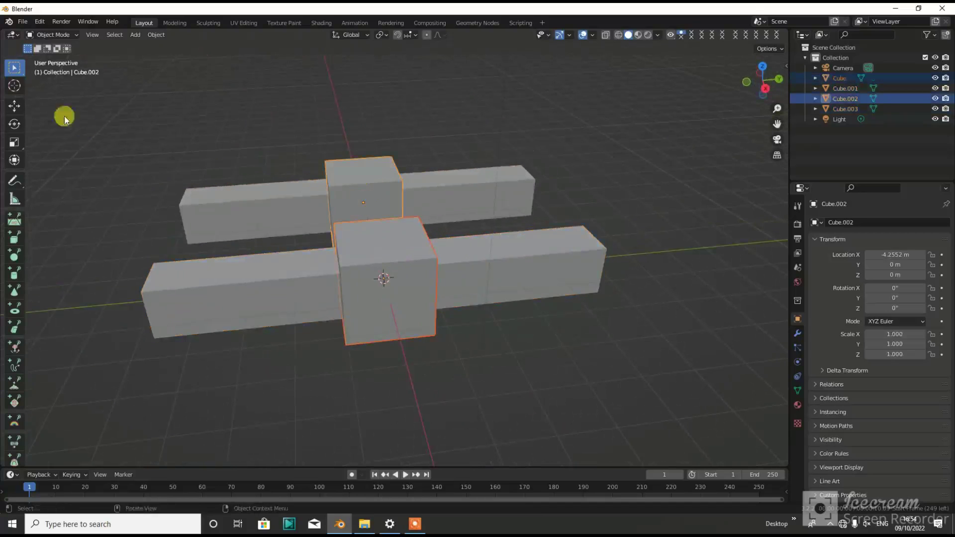
left_click(10, 106)
left_click_drag(367, 187, 362, 156)
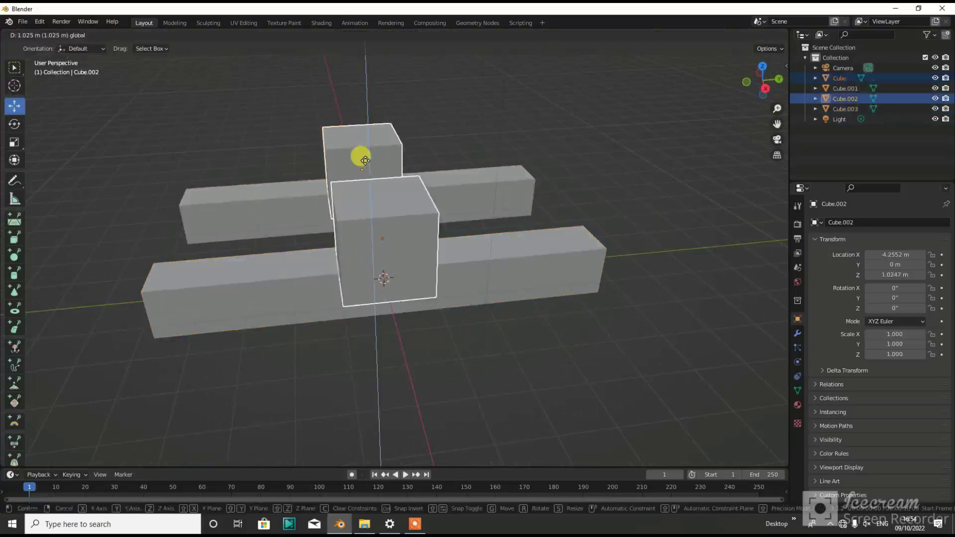
mouse_move(298, 271)
middle_mouse_down()
mouse_move(446, 293)
mouse_move(465, 316)
mouse_move(427, 363)
middle_mouse_up()
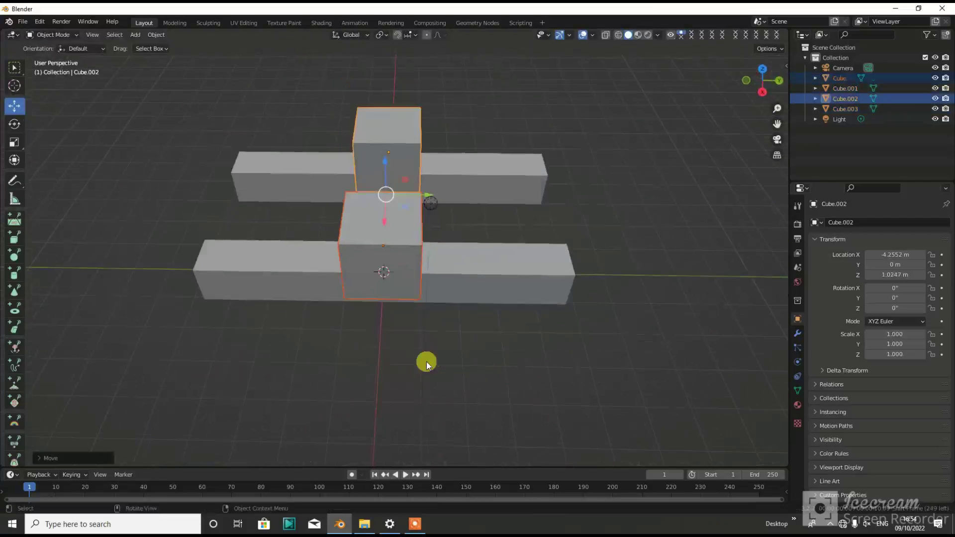
left_click(447, 180)
Step: Slide both raised cubes toward one end of the bars
mouse_move(498, 326)
middle_mouse_down()
mouse_move(461, 283)
mouse_move(425, 318)
middle_mouse_up()
left_click(431, 255)
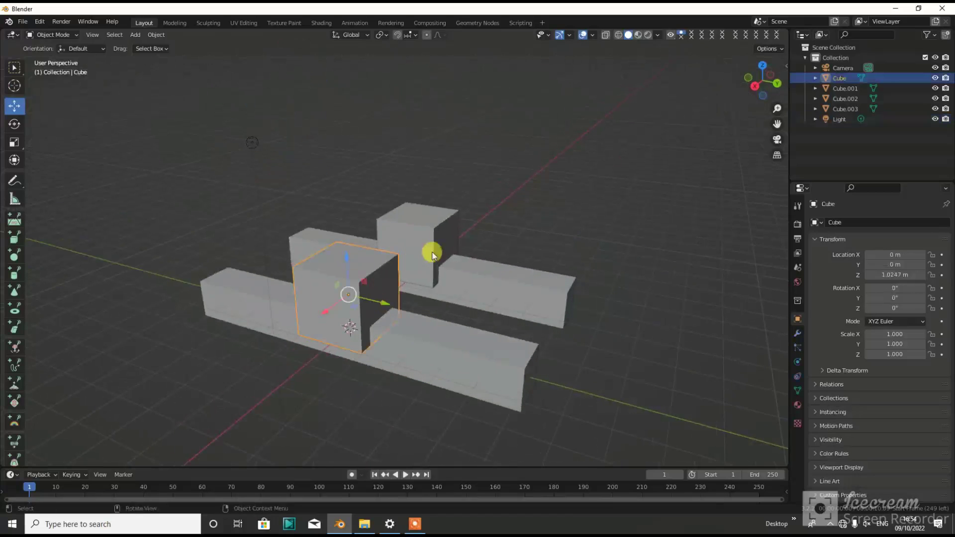
left_click(431, 244, "shift")
middle_click_drag(392, 291, 465, 318)
mouse_move(459, 298)
left_mouse_down()
mouse_move(522, 338)
mouse_move(380, 306)
left_mouse_up()
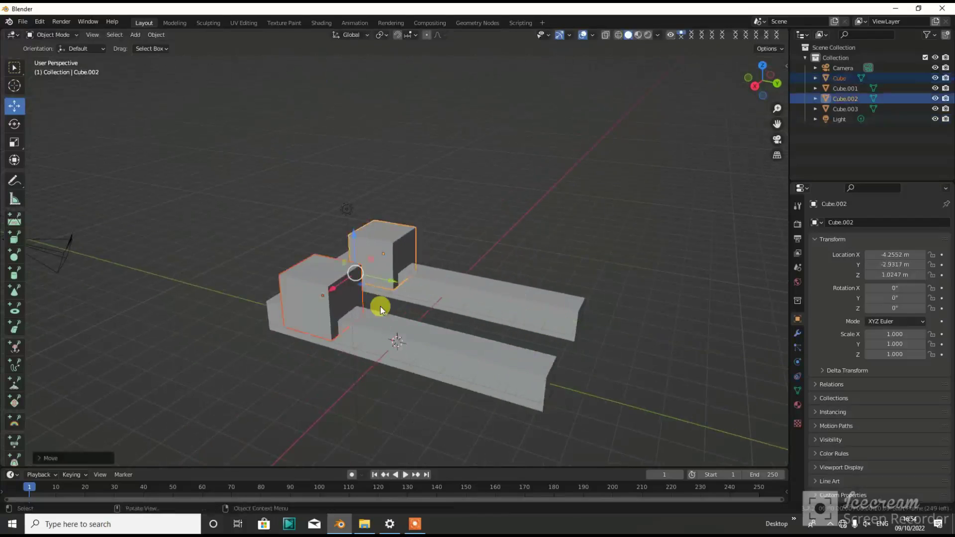
Step: Select only the front raised cube and make the timeline taller
scroll(380, 306, "up", 2)
left_click(330, 294)
scroll(516, 265, "down", 1)
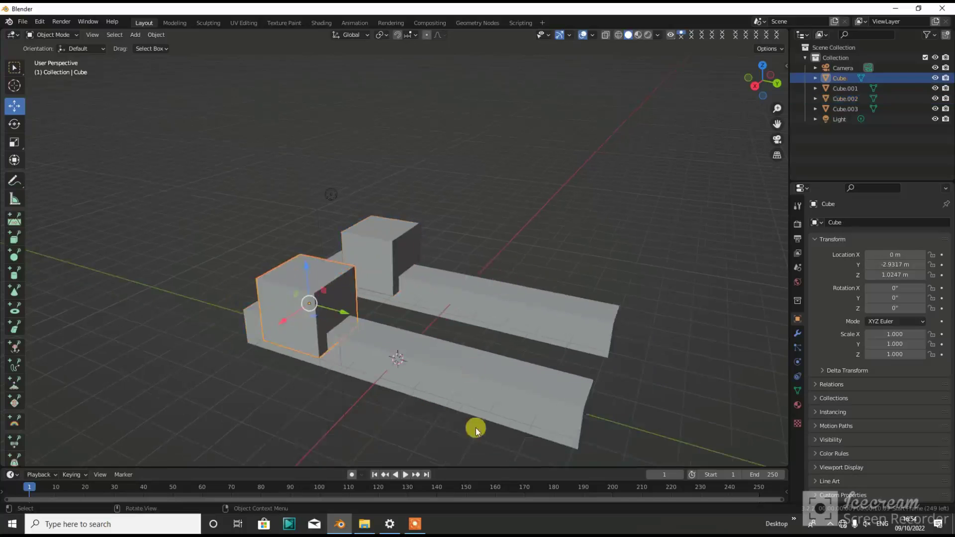
left_click_drag(487, 463, 480, 402)
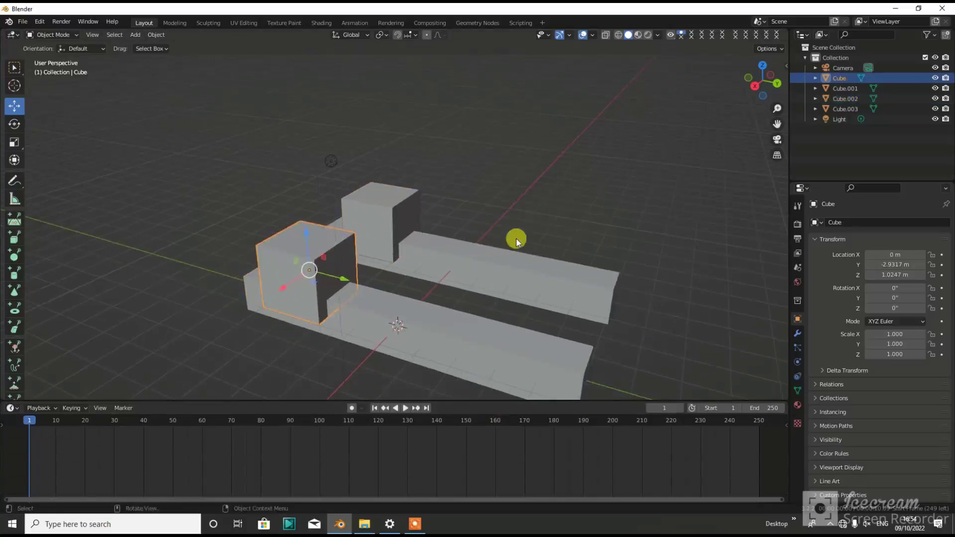
Step: Keyframe the Cube block's location at frame 1 (Y -2.9317 m)
key("KP_1")
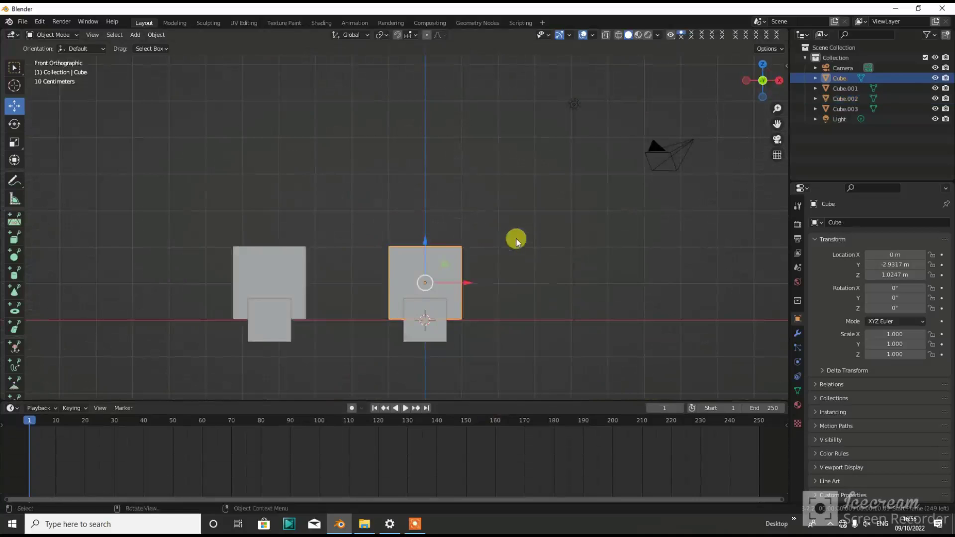
key("KP_3")
key("i")
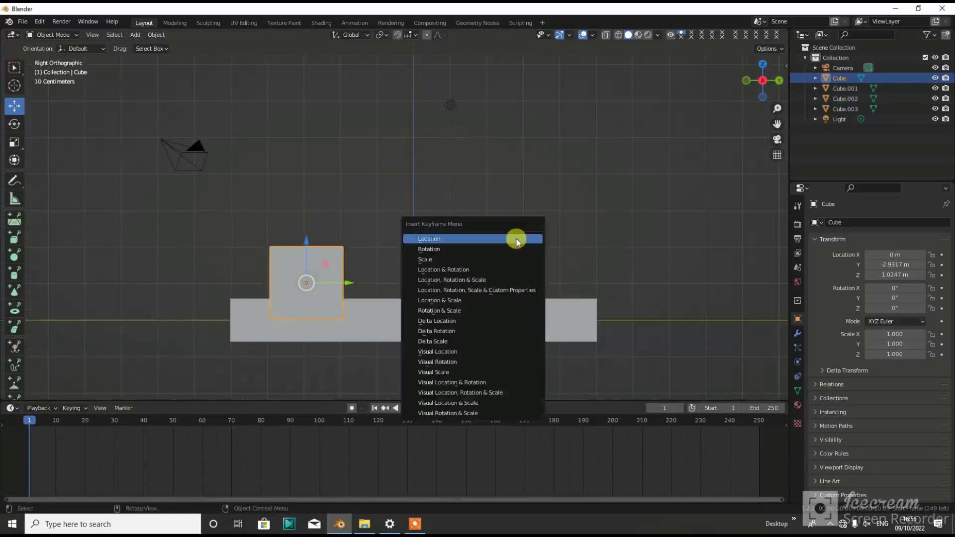
left_click(517, 241)
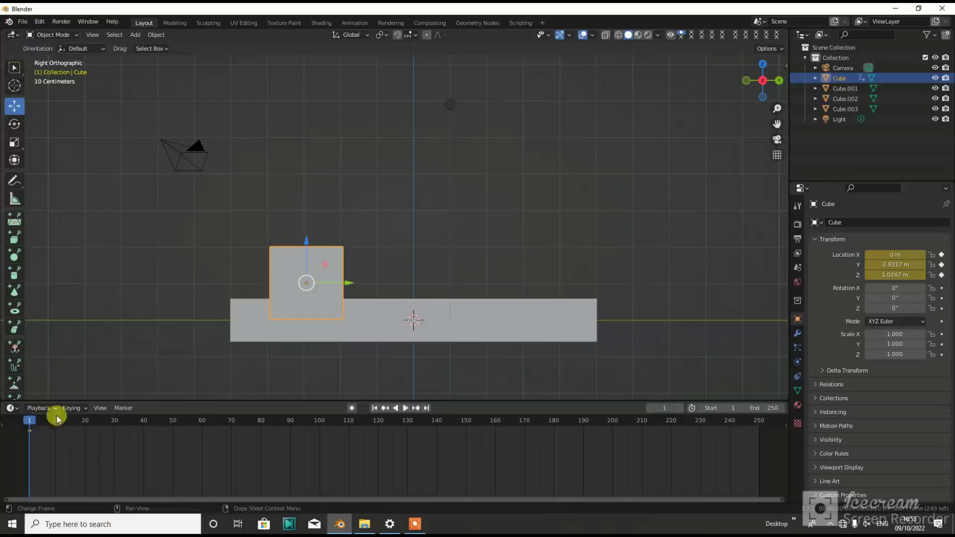
Step: At frame 249, slide Cube to the bar's far end (Y 3.8747 m) and keyframe it
left_click(756, 422)
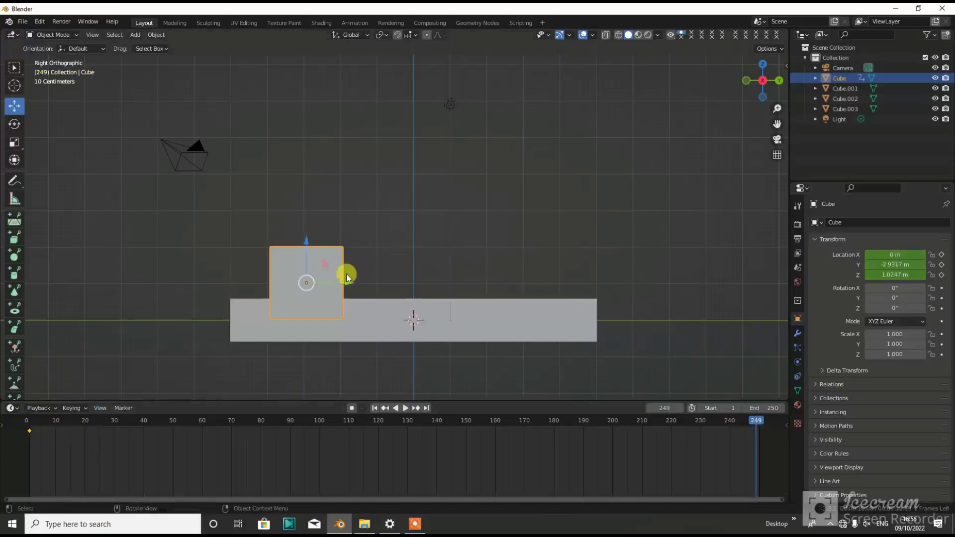
left_click_drag(350, 282, 598, 283)
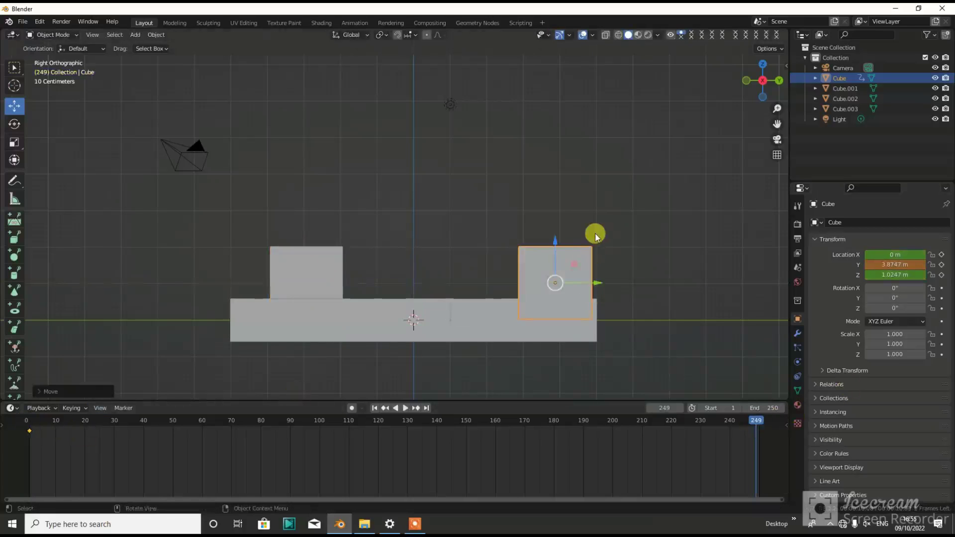
key("i")
left_click(595, 237)
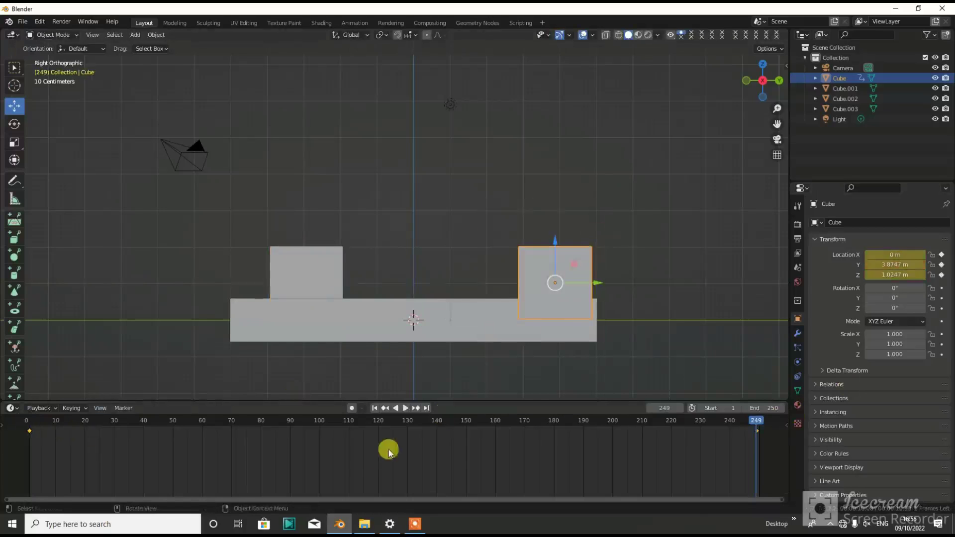
scroll(354, 422, "down", 2)
middle_click_drag(378, 378, 375, 345)
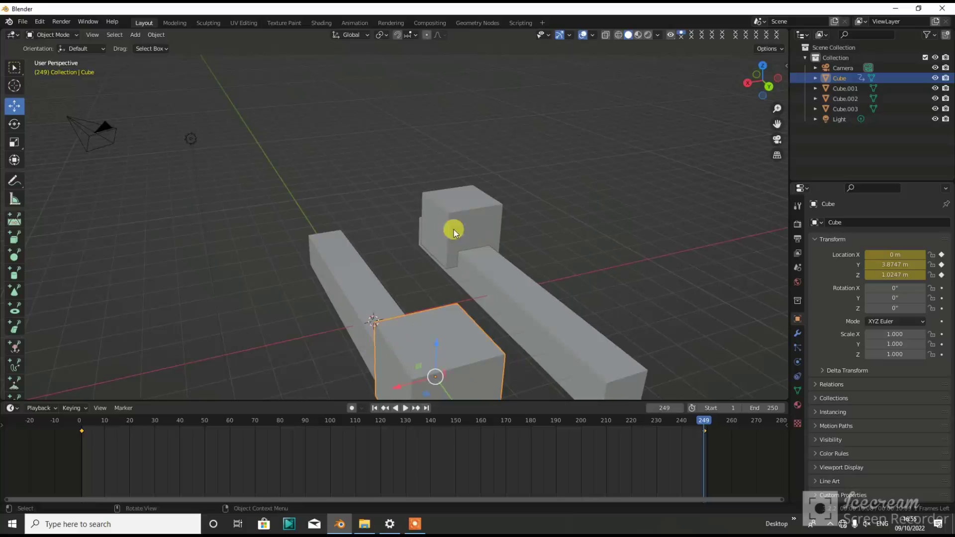
scroll(454, 228, "down", 2)
left_click(442, 213)
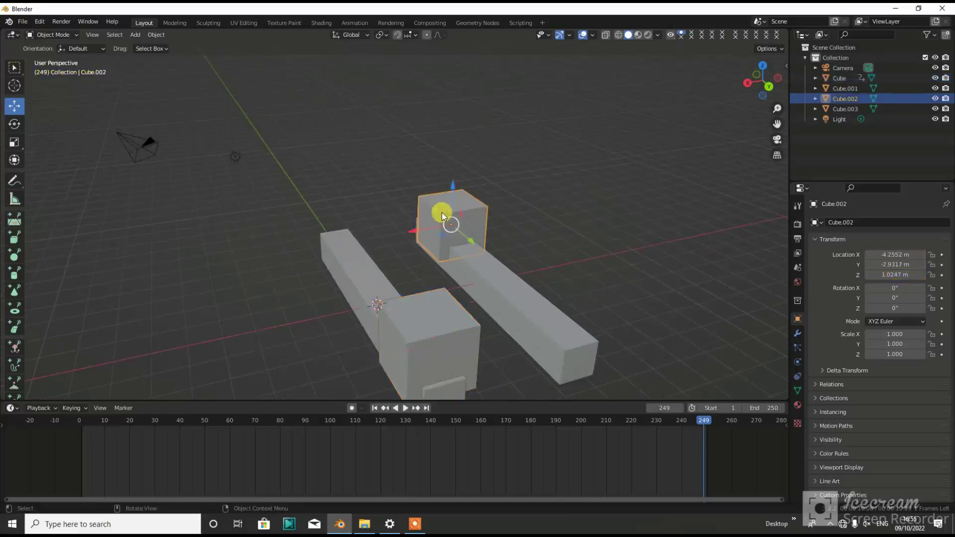
Step: Add a Copy Location constraint to Cube.002
left_click(797, 378)
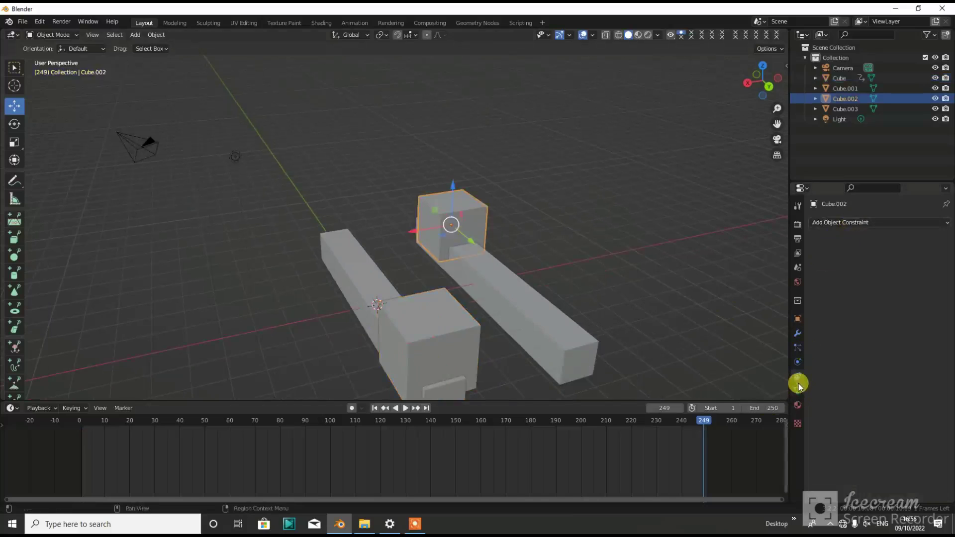
left_click(852, 223)
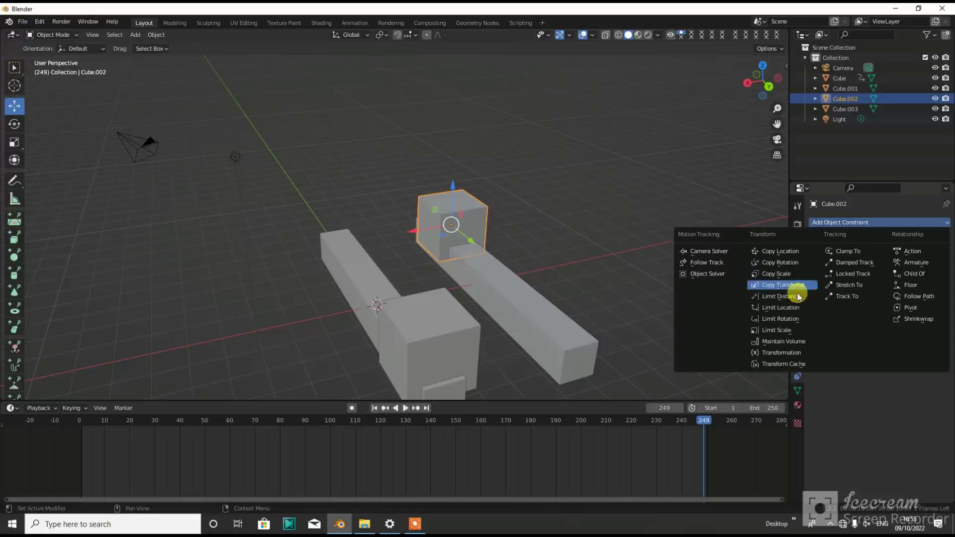
left_click(791, 251)
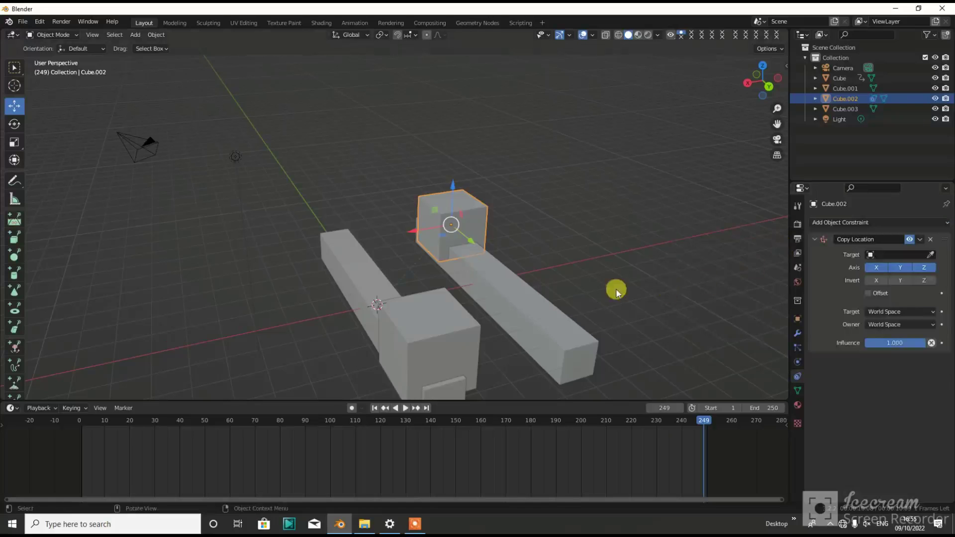
scroll(617, 291, "down", 2)
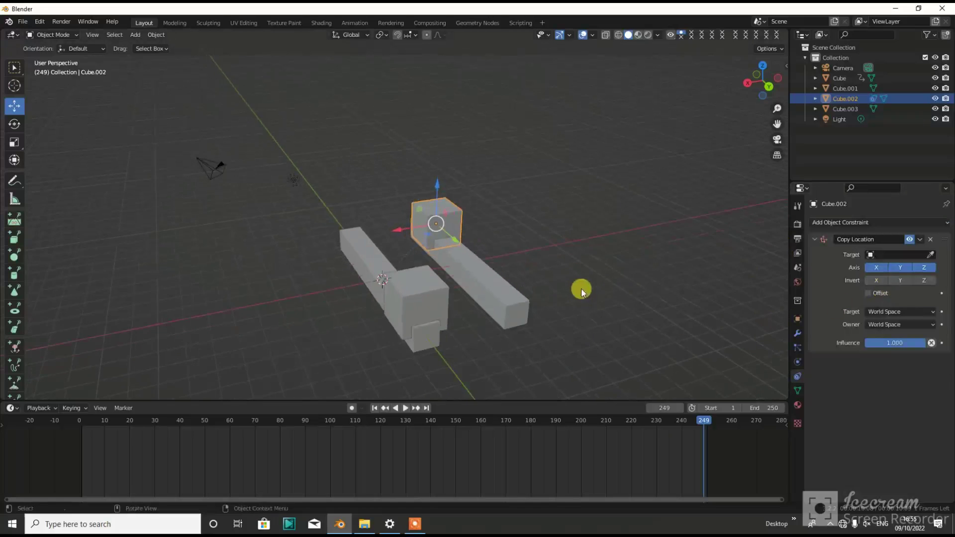
middle_click_drag(580, 286, 525, 303)
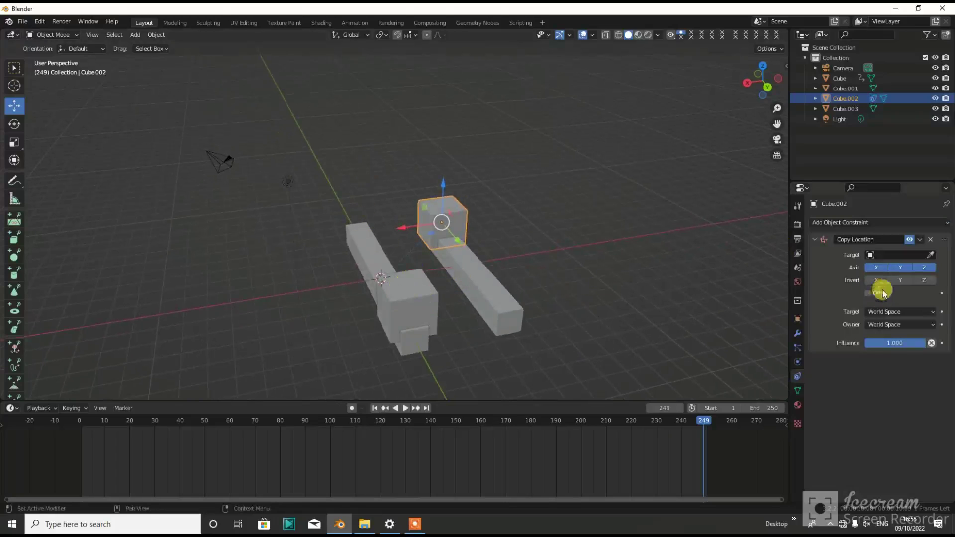
mouse_move(530, 267)
middle_mouse_down()
mouse_move(518, 294)
mouse_move(578, 262)
middle_mouse_up()
Step: Try X, Y, Z and invert-X axis toggles during playback, then rewind to frame 0
key("space")
scroll(512, 293, "up", 2)
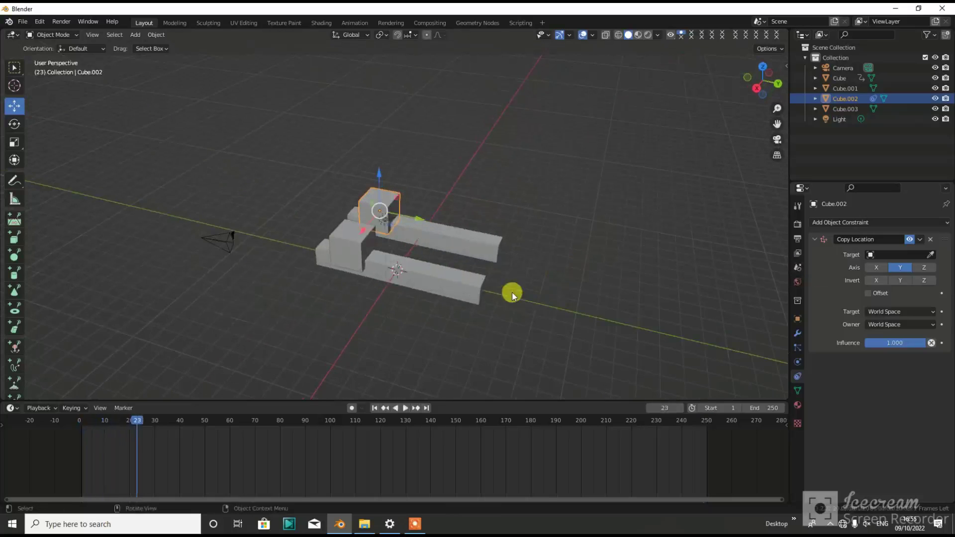
scroll(513, 293, "up", 2)
left_click(875, 267)
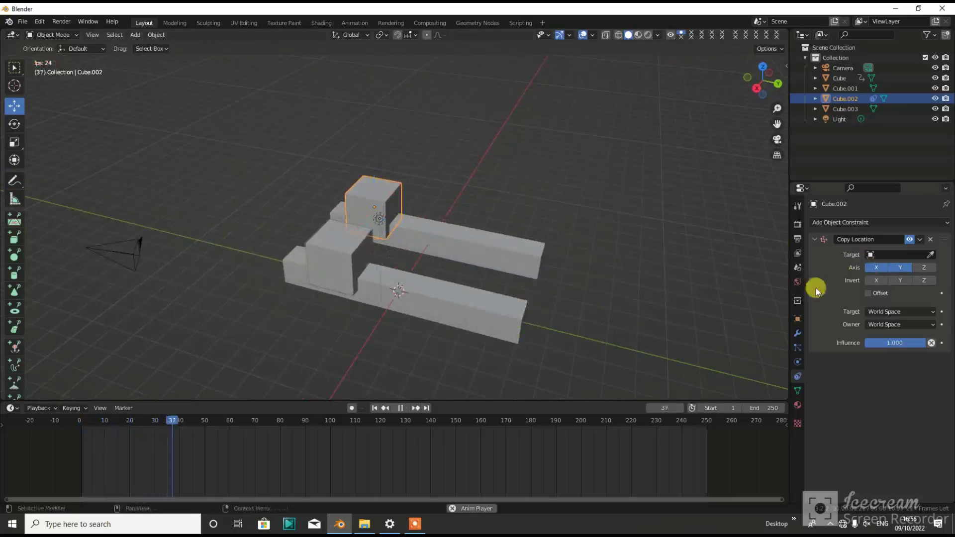
left_click(901, 268)
left_click(924, 268)
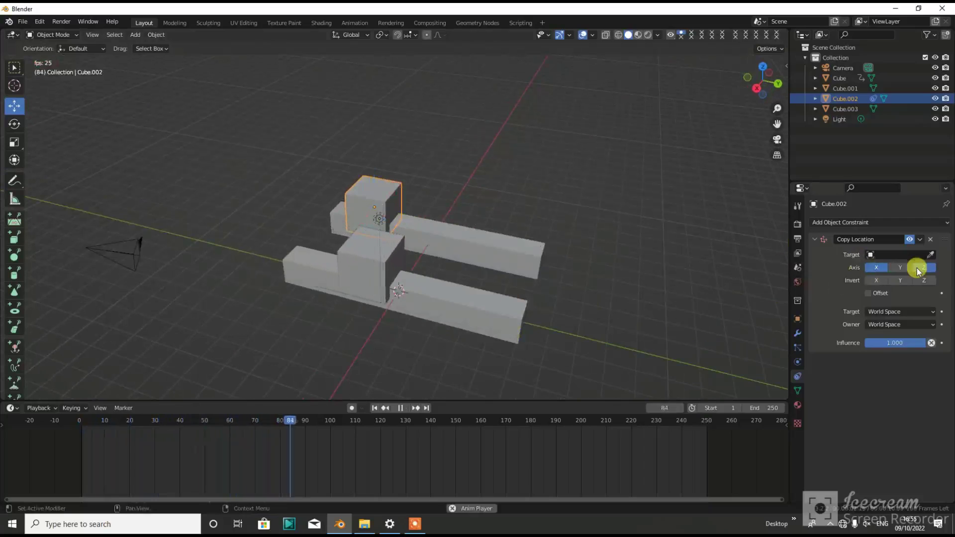
left_click(873, 280)
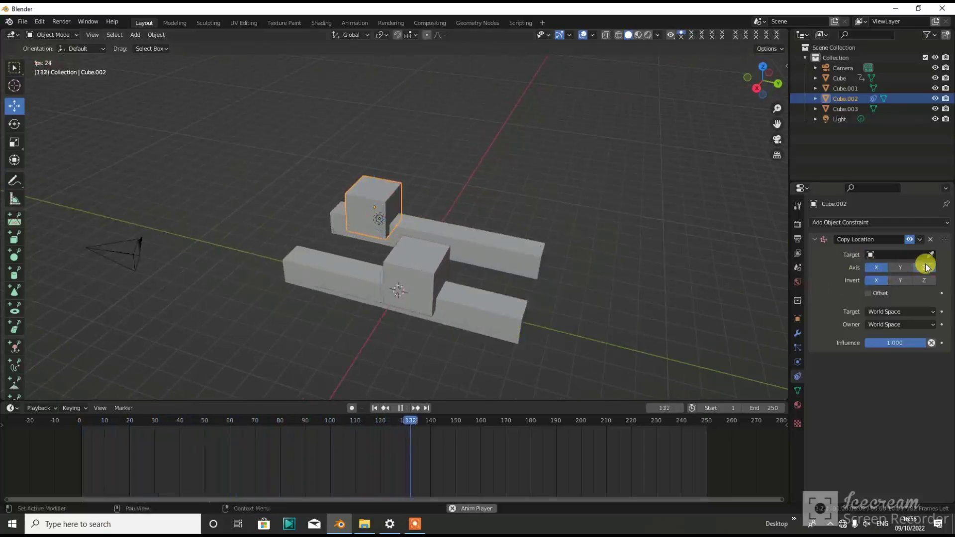
key("space")
left_click_drag(83, 429, 80, 423)
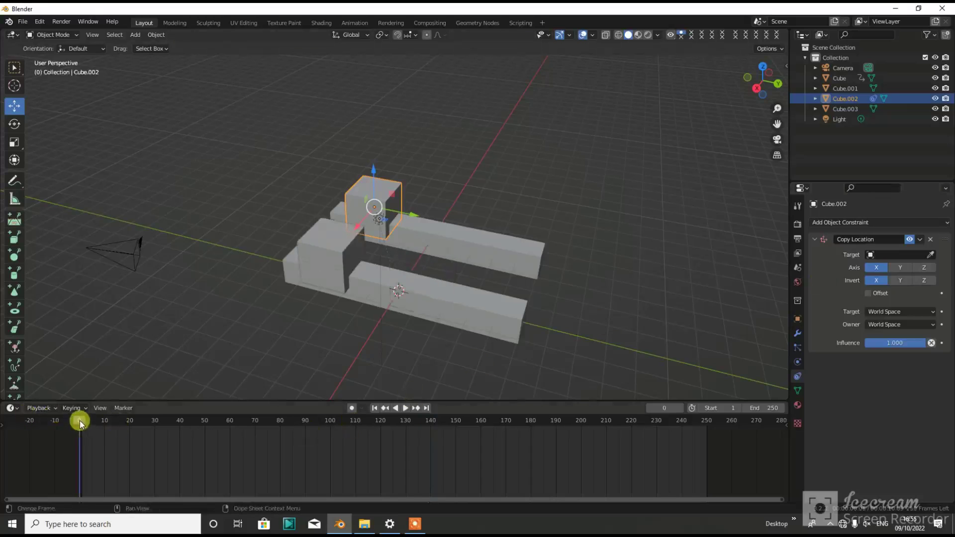
scroll(350, 236, "up", 3)
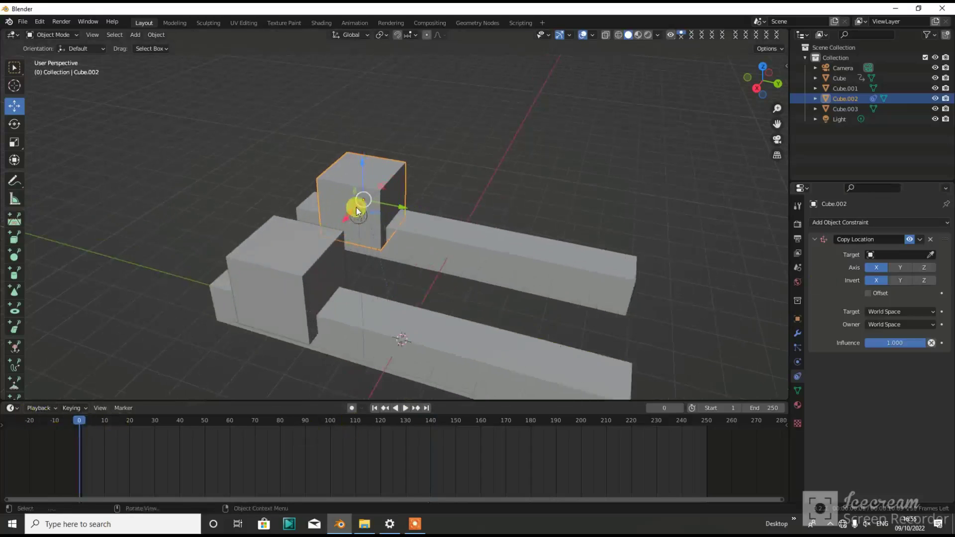
Step: Set Cube as the constraint target with only Axis Y on, and play to check
left_click(932, 255)
left_click(264, 247)
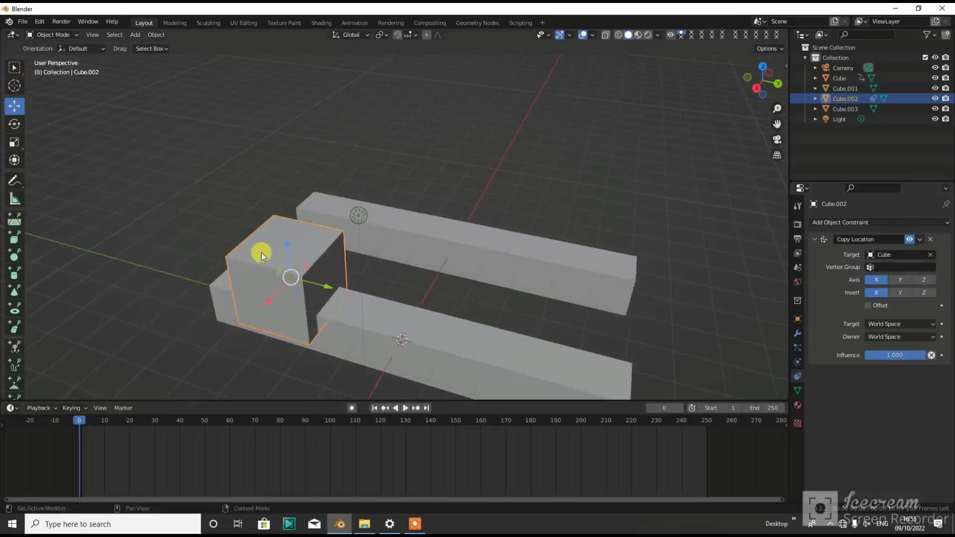
left_click(888, 282)
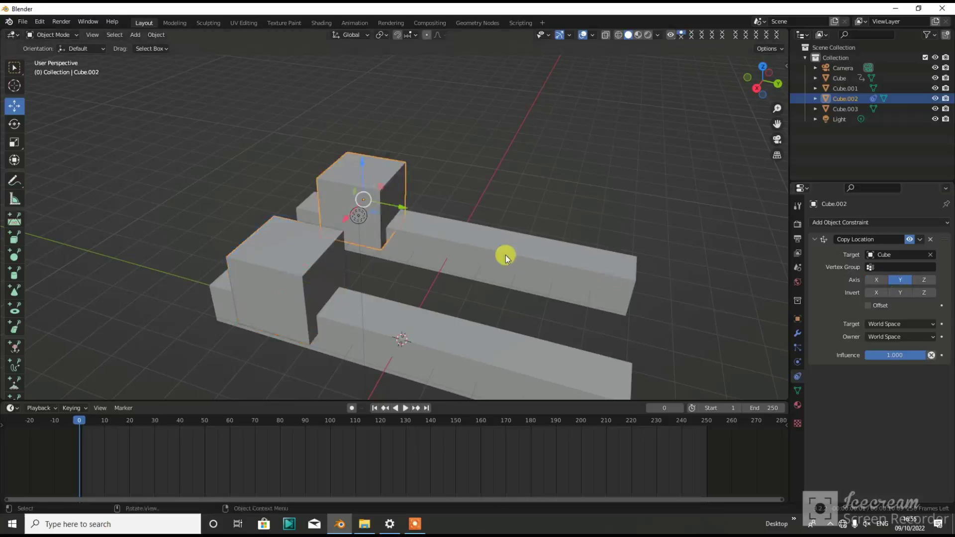
key("space")
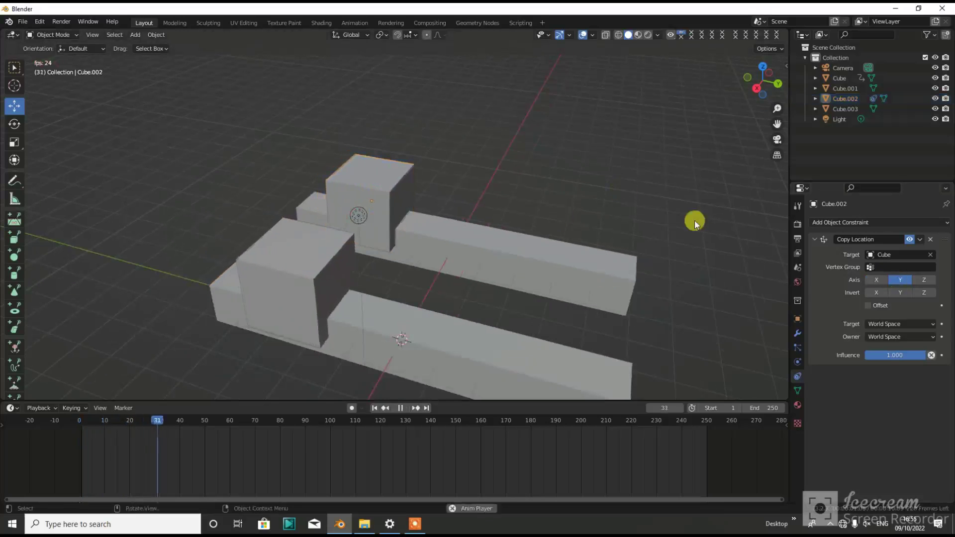
mouse_move(694, 220)
middle_mouse_down()
mouse_move(663, 234)
mouse_move(541, 228)
middle_mouse_up()
scroll(541, 229, "down", 4)
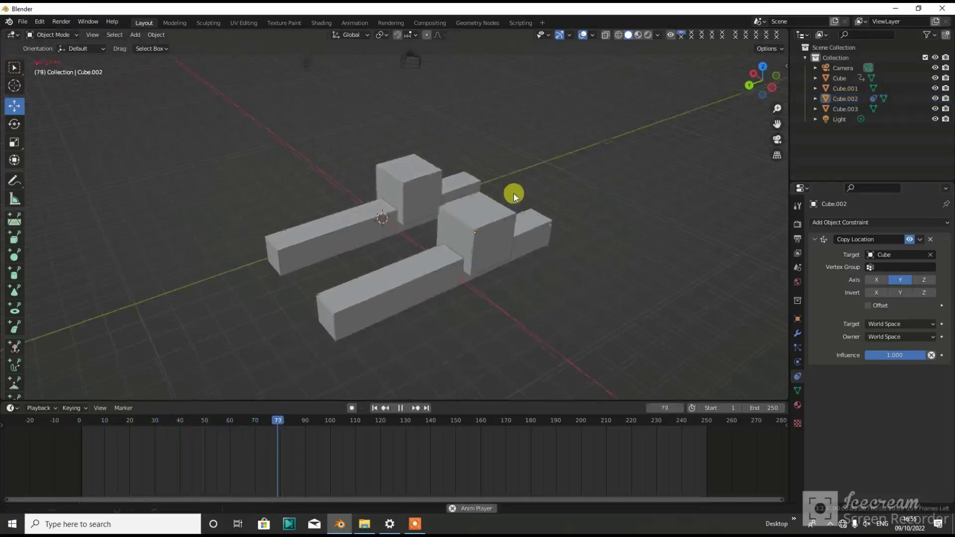
scroll(515, 197, "up", 3)
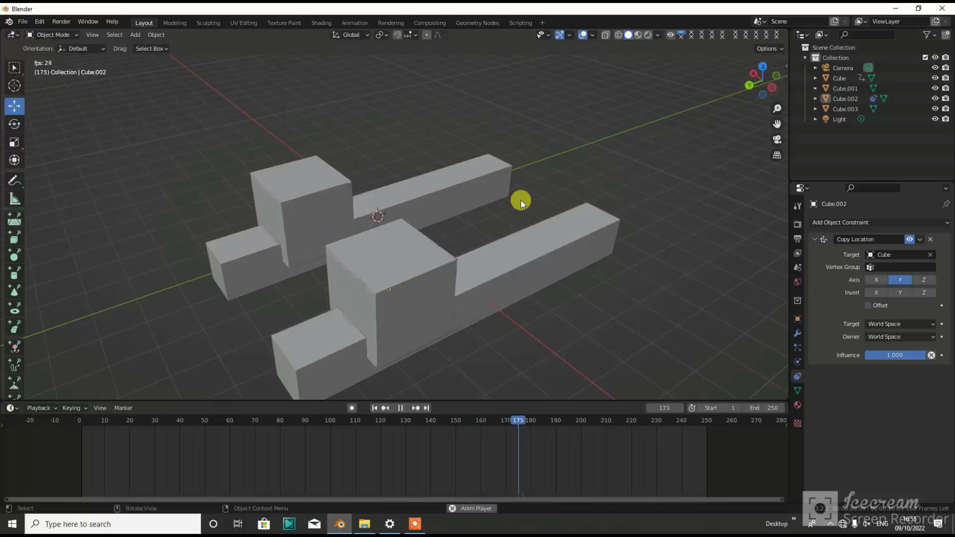
key("space")
mouse_move(450, 238)
middle_mouse_down()
mouse_move(484, 220)
mouse_move(380, 211)
middle_mouse_up()
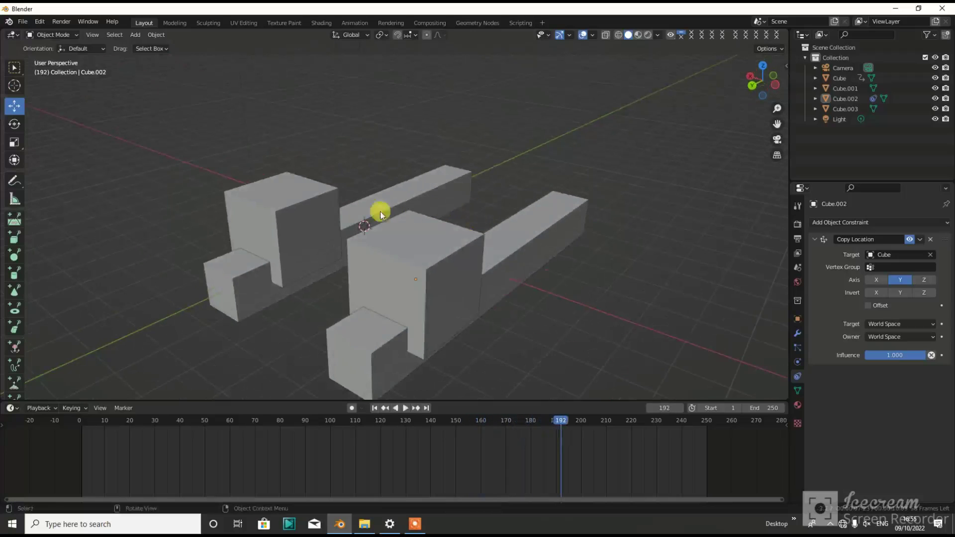
Step: In Cube's Edit Mode, add a new cube and place it above the left block
left_click(284, 208)
key("Tab")
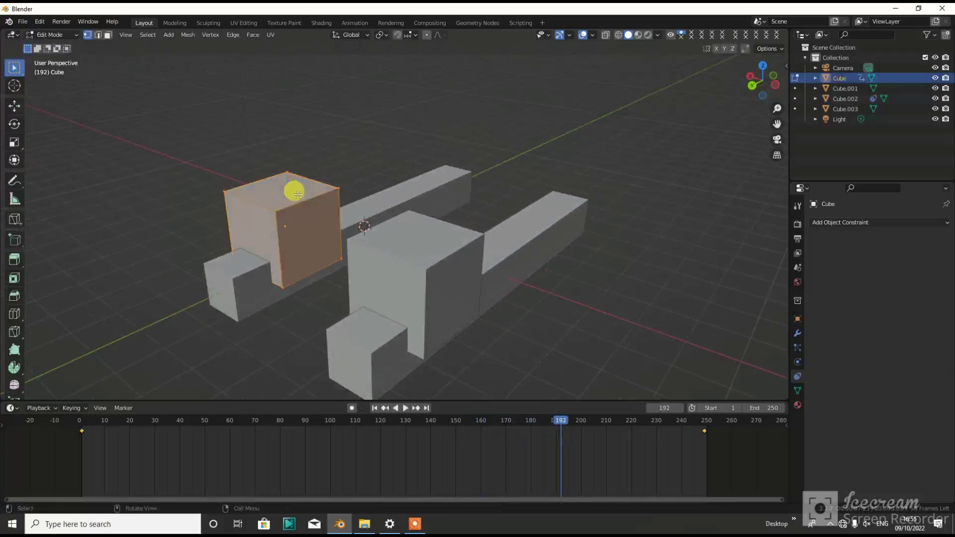
key("shift+a")
key("Escape")
key("shift+a")
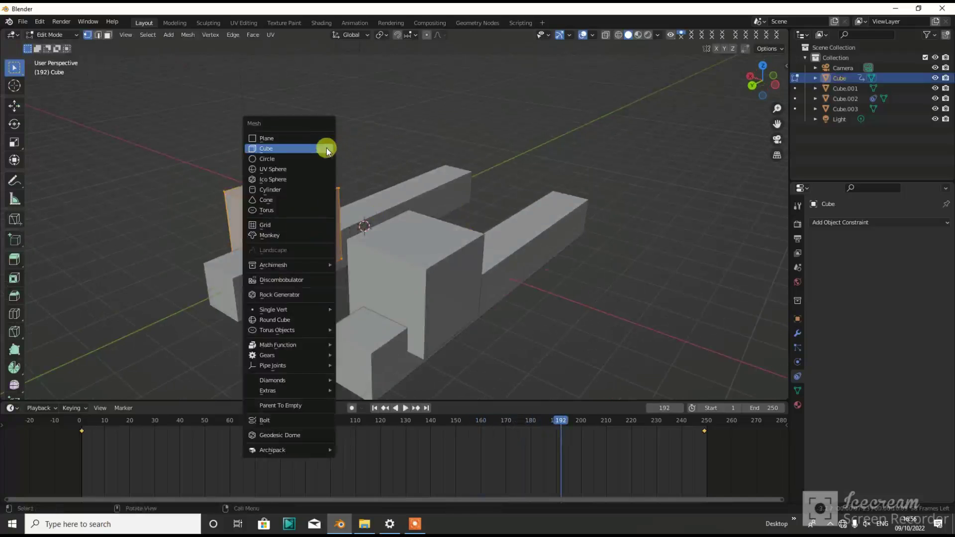
left_click(324, 145)
middle_click_drag(388, 216, 345, 220)
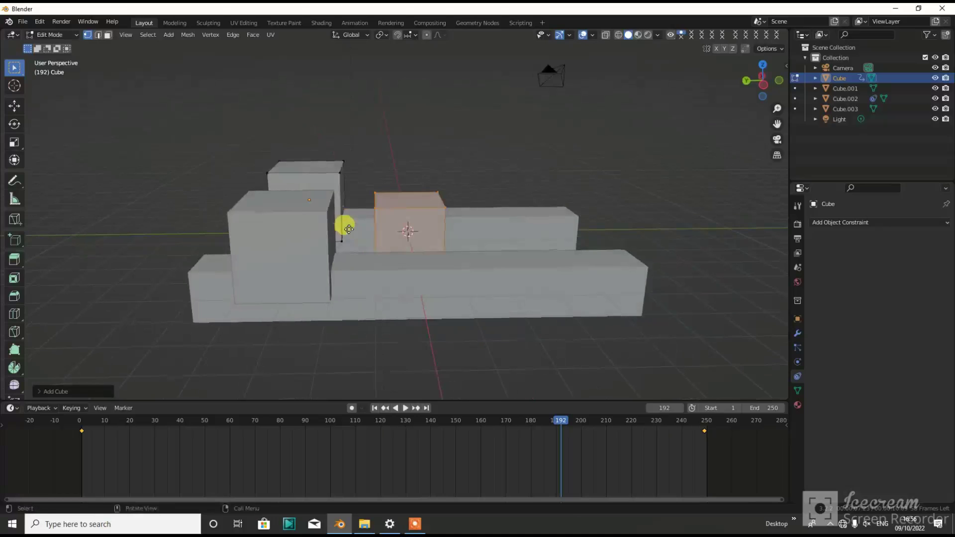
key("g")
left_click(251, 161)
middle_click_drag(251, 162, 257, 166)
Step: In front view, reposition the new cube and stretch it along X into a long bar
key("KP_1")
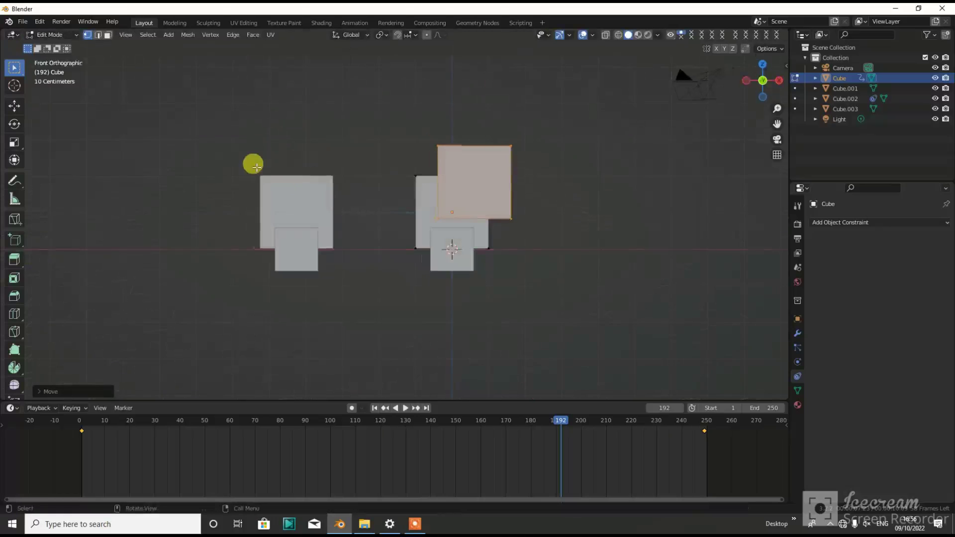
scroll(445, 209, "up", 2)
scroll(410, 192, "up", 2)
key("g")
left_click(315, 241)
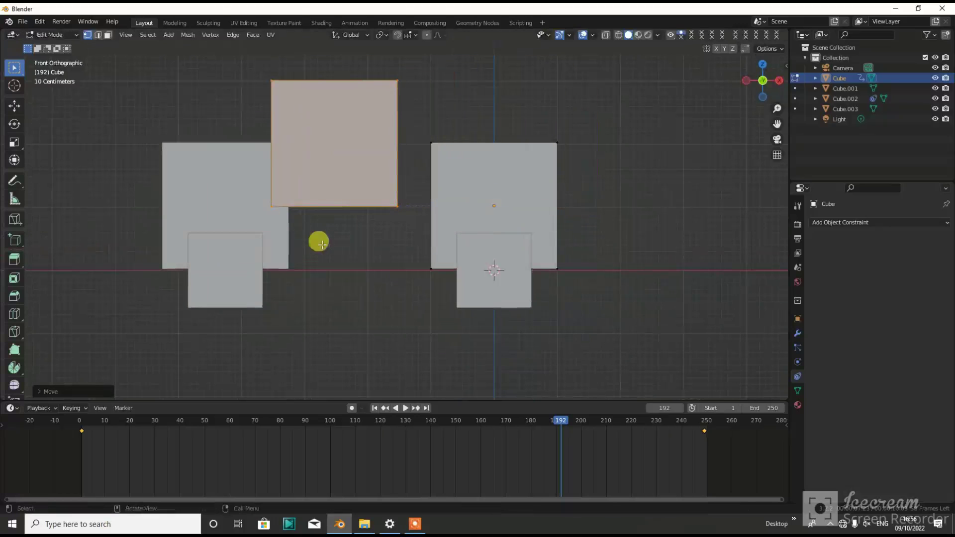
key("s")
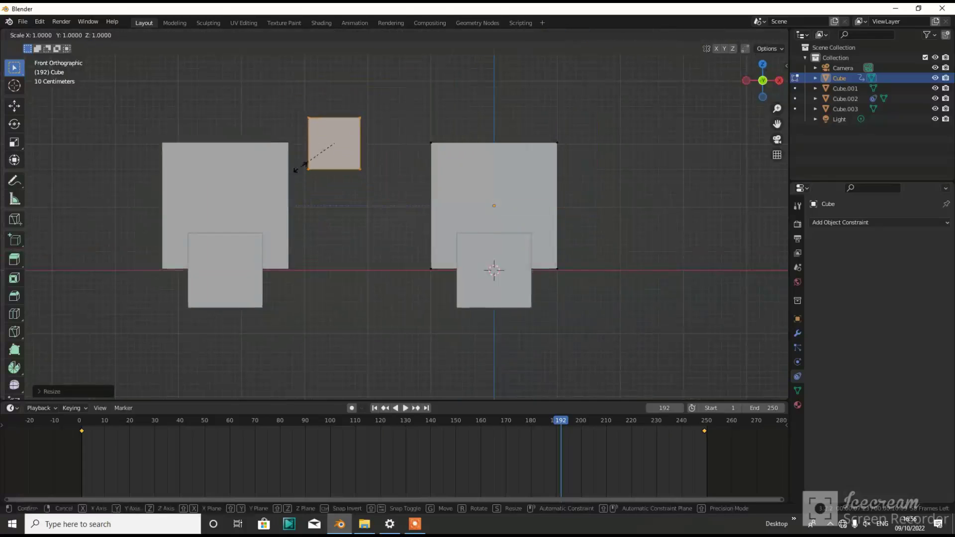
key("x")
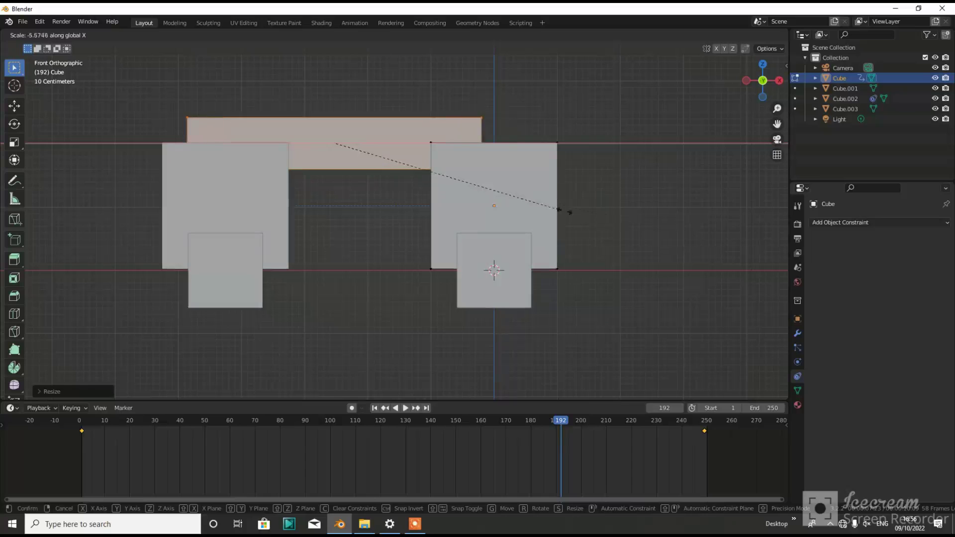
left_click(654, 227)
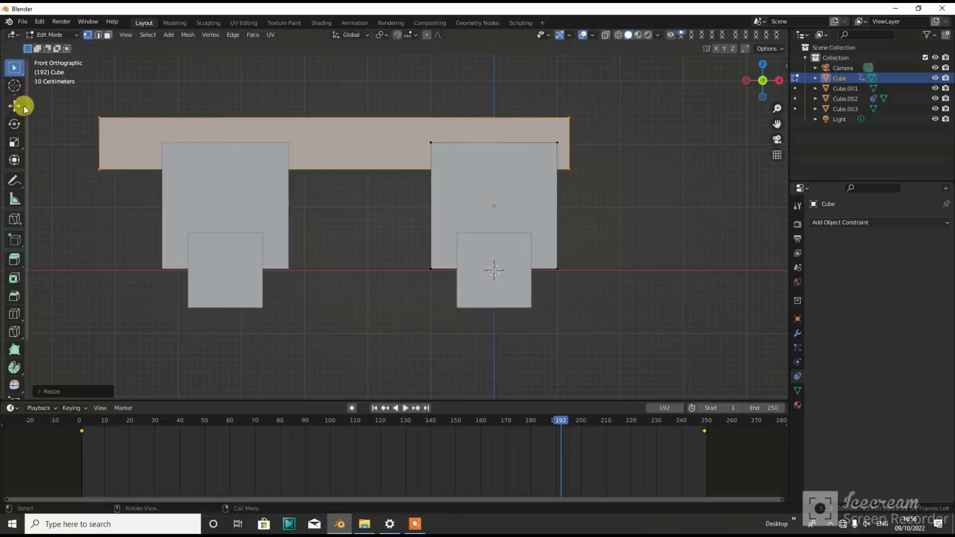
Step: Shift the bar right to span both blocks, exit Edit Mode, and play
left_click_drag(366, 147, 385, 146)
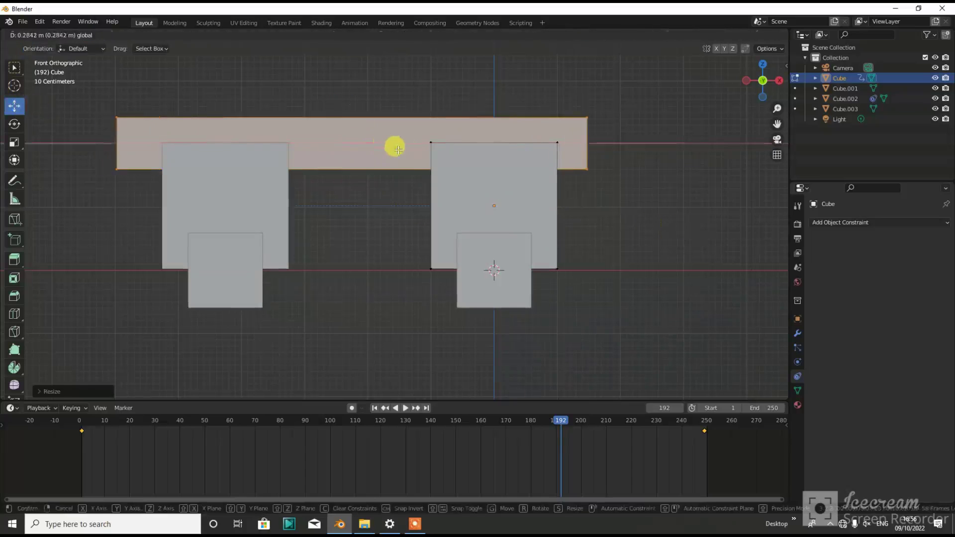
key("Tab")
middle_click_drag(571, 207, 422, 246)
scroll(422, 246, "down", 3)
key("space")
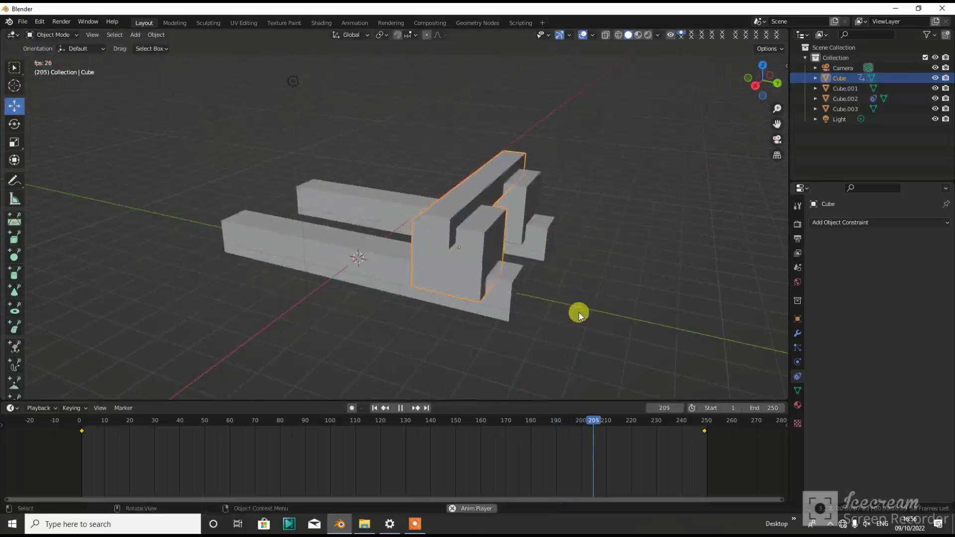
left_click(78, 420)
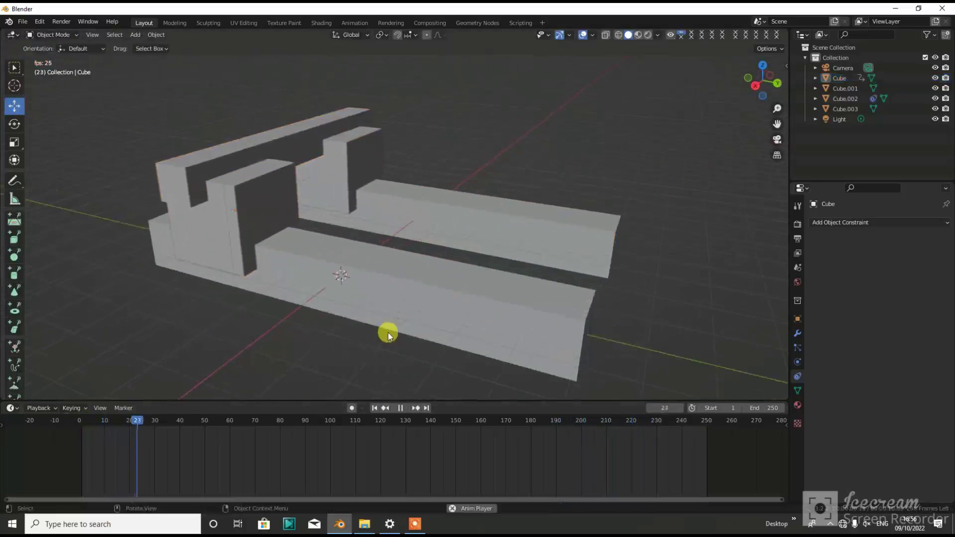
mouse_move(388, 335)
middle_mouse_down()
mouse_move(233, 323)
mouse_move(270, 307)
middle_mouse_up()
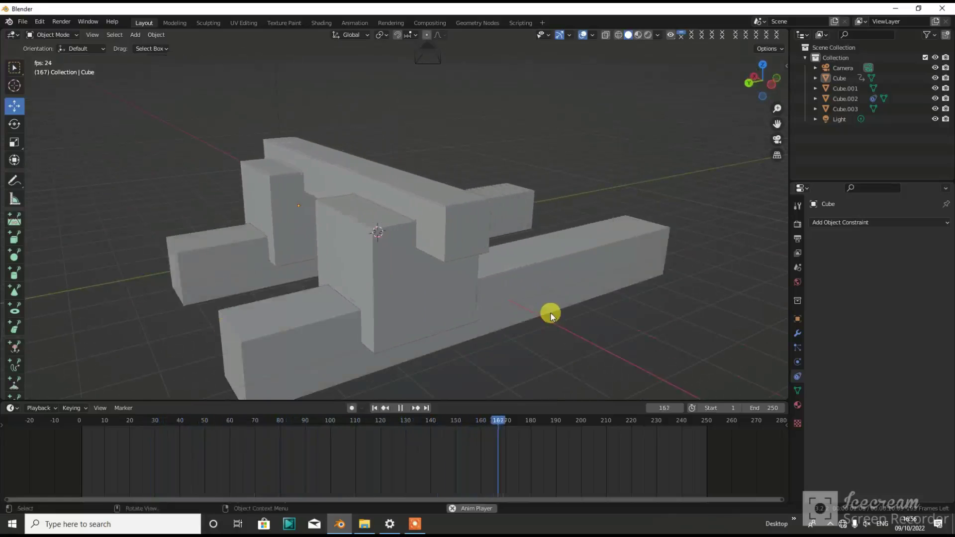
scroll(550, 312, "down", 3)
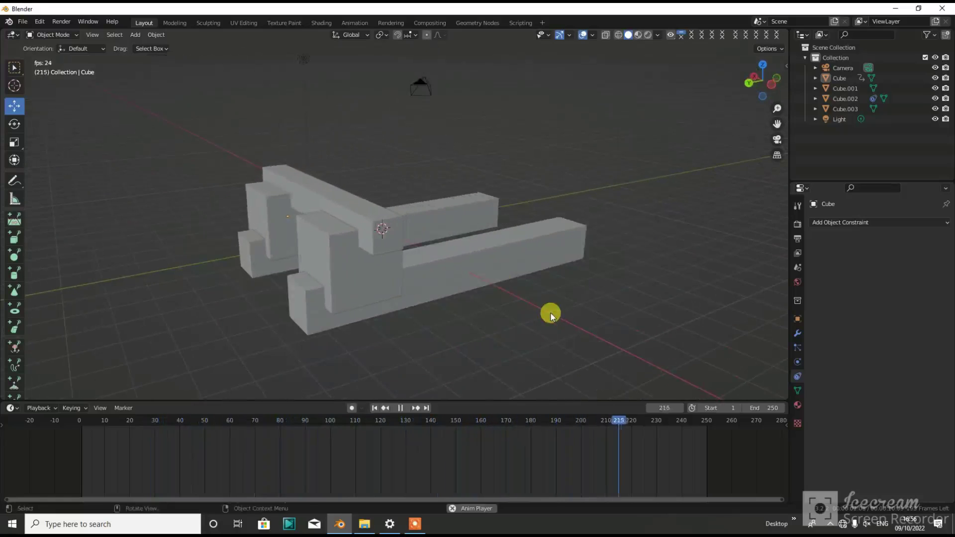